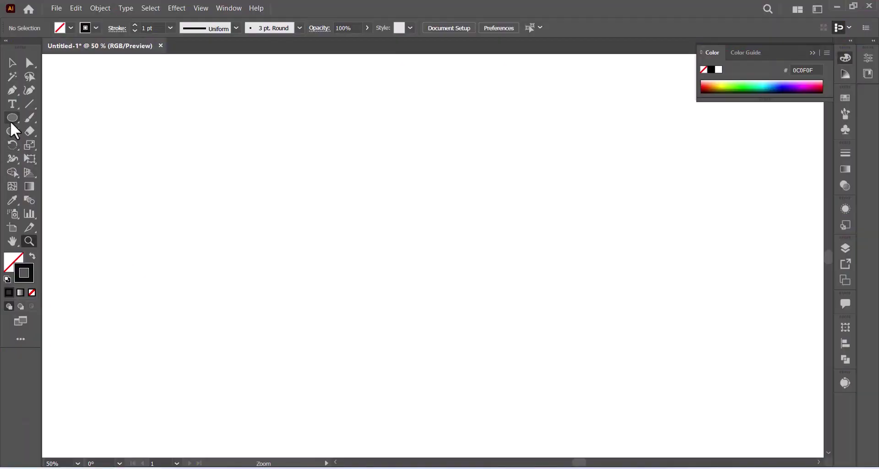
Draw a 402 px circle near the artboard centre and leave it selected.
key("l")
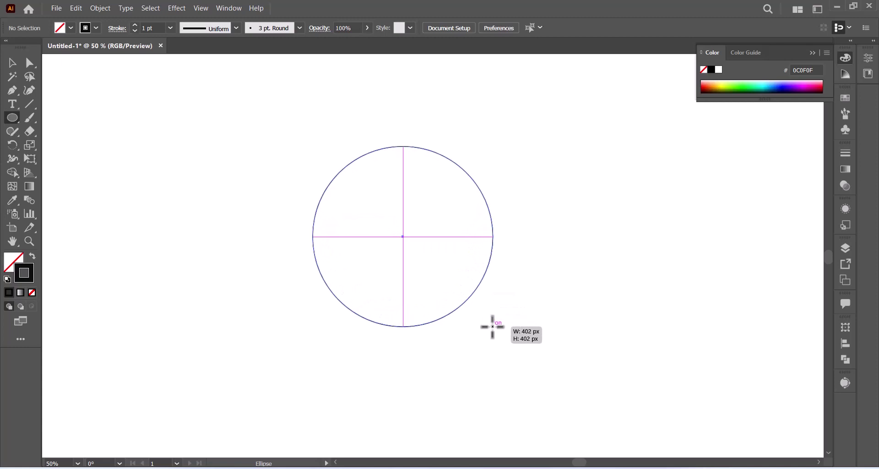
left_click_drag(467, 290, 493, 326)
key("v")
left_click(192, 130)
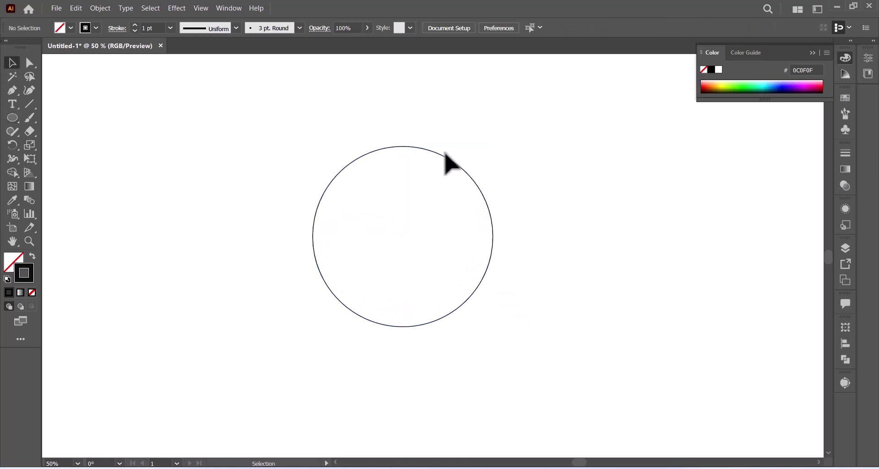
left_click(443, 157)
double_click(443, 157)
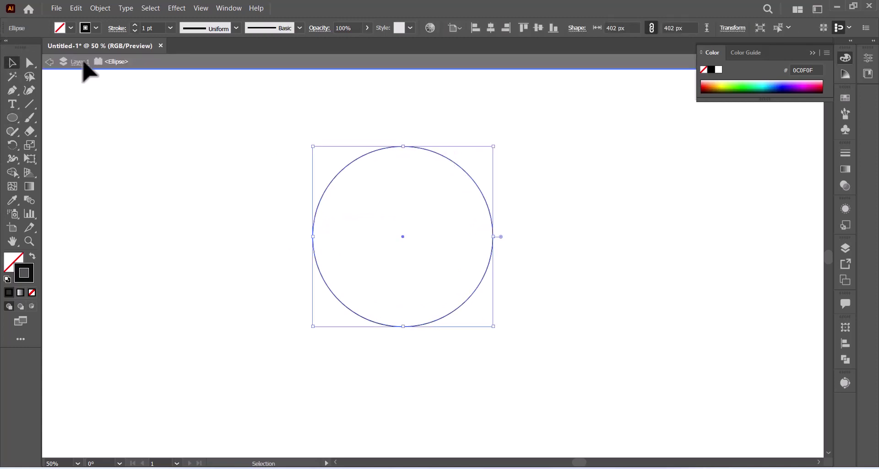
left_click(49, 62)
key("Escape")
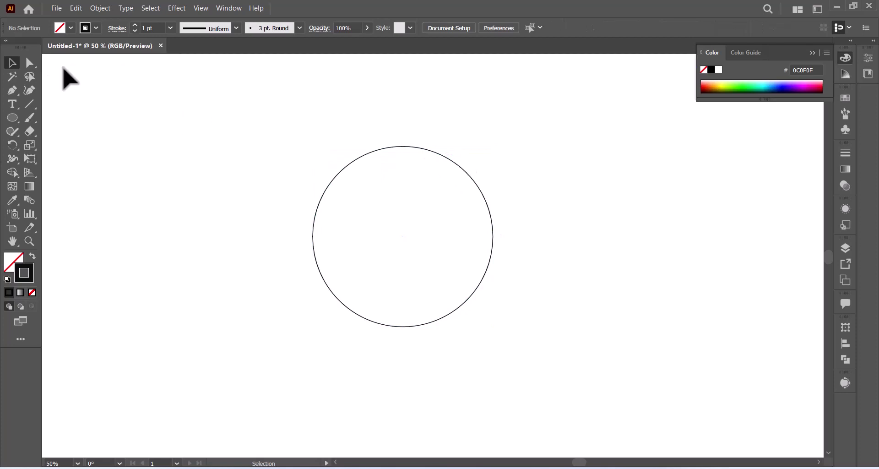
left_click(422, 148)
Make concentric copies of the circle: a larger 544 px and a smaller 358 px.
key("a")
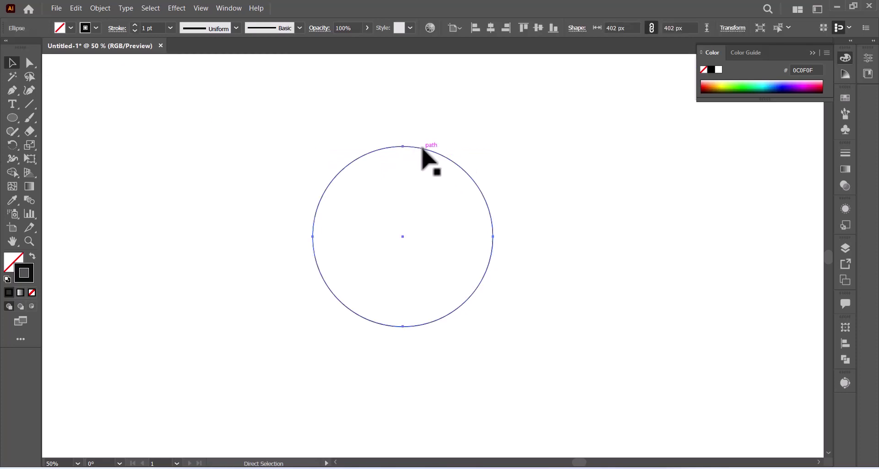
key("v")
left_click_drag(493, 147, 529, 113)
left_click(471, 177, "shift")
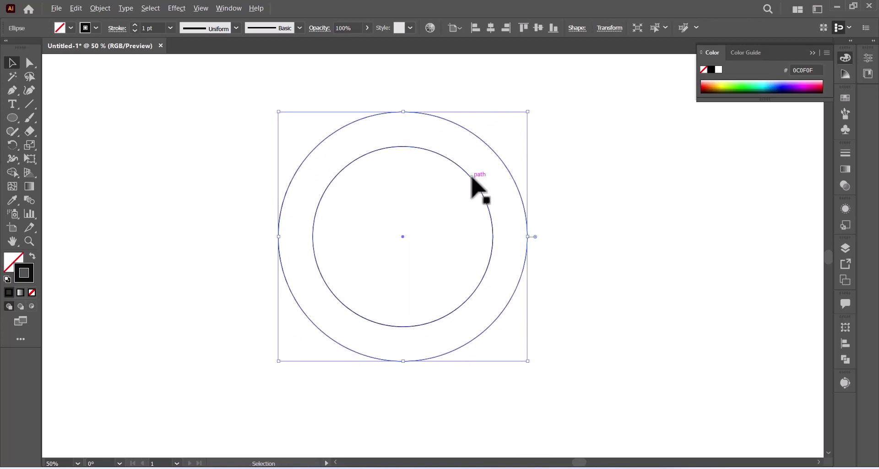
left_click_drag(471, 177, 460, 188)
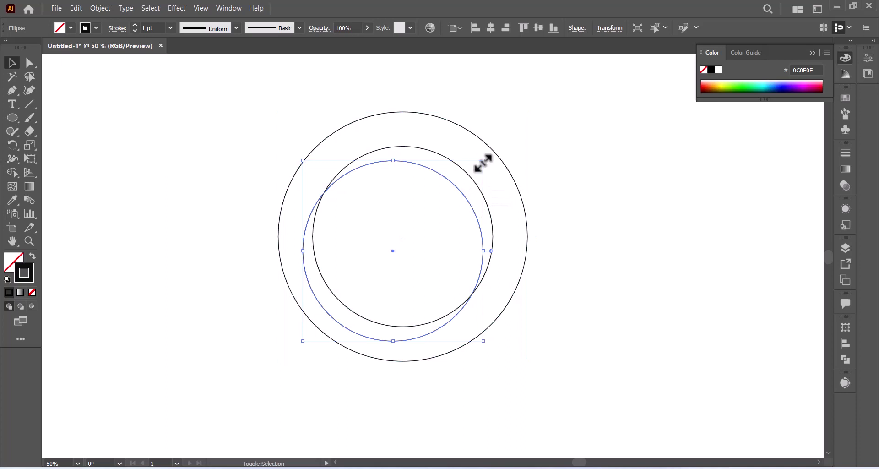
mouse_move(483, 160)
left_mouse_down()
mouse_move(450, 189)
mouse_move(454, 196)
left_mouse_up()
Scale all three circles together so the outer one is 649 px, then zoom out.
left_click_drag(513, 112, 324, 315)
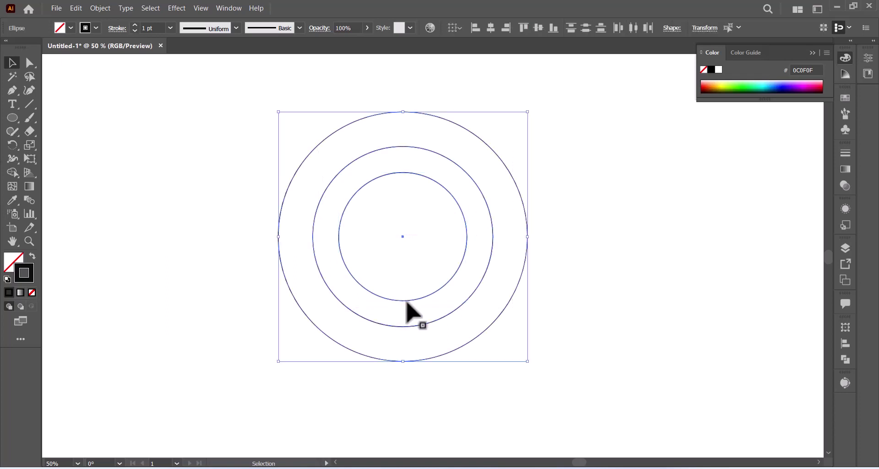
left_click_drag(528, 362, 548, 381)
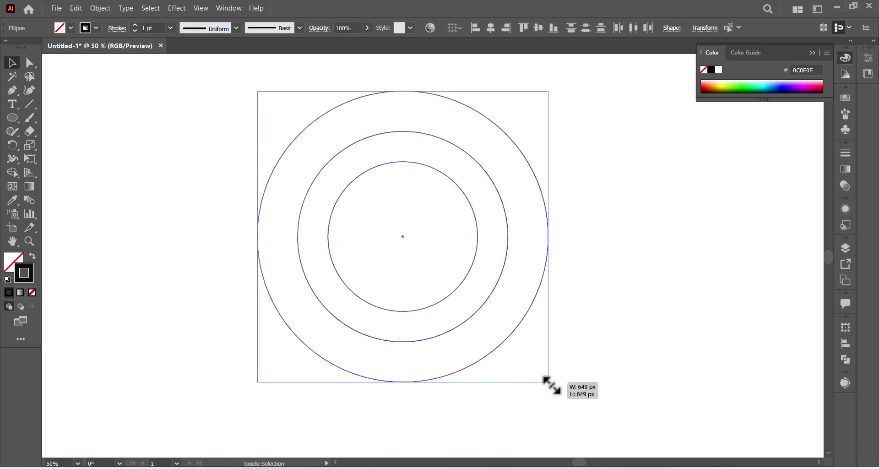
left_click(105, 233)
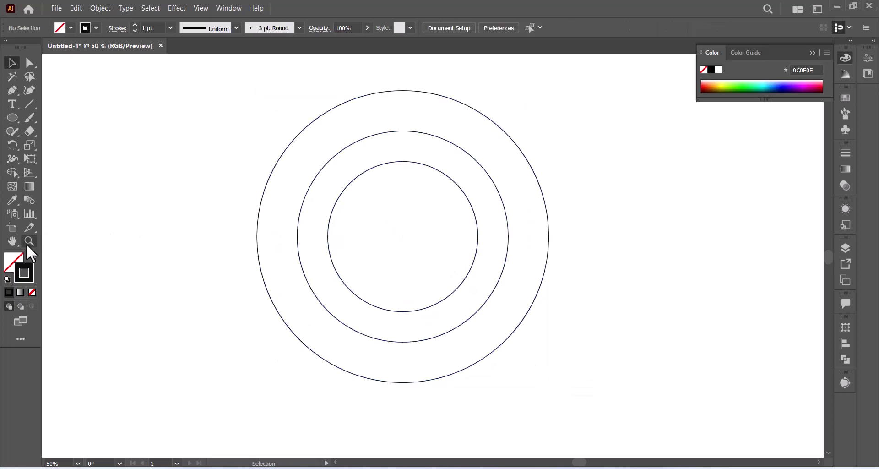
key("ctrl+minus")
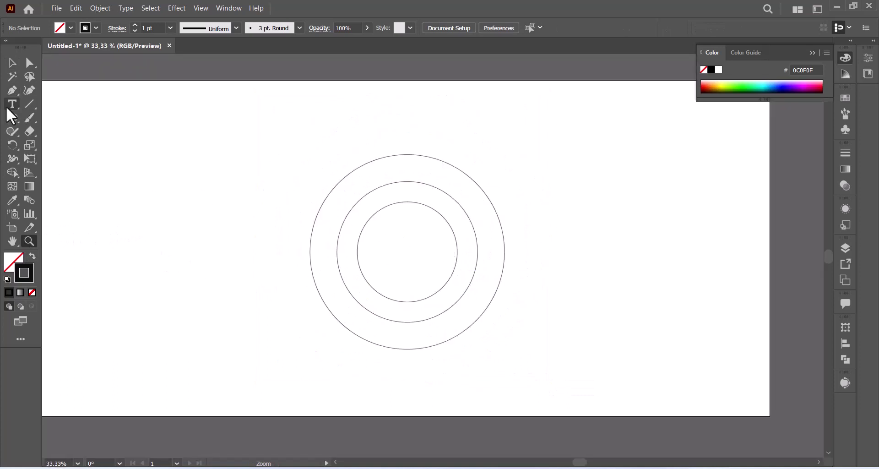
Draw a wide ellipse over the circles' lower half, tilt it, and add offset copies.
left_click(14, 118)
mouse_move(538, 243)
left_mouse_down()
mouse_move(238, 411)
mouse_move(215, 399)
left_mouse_up()
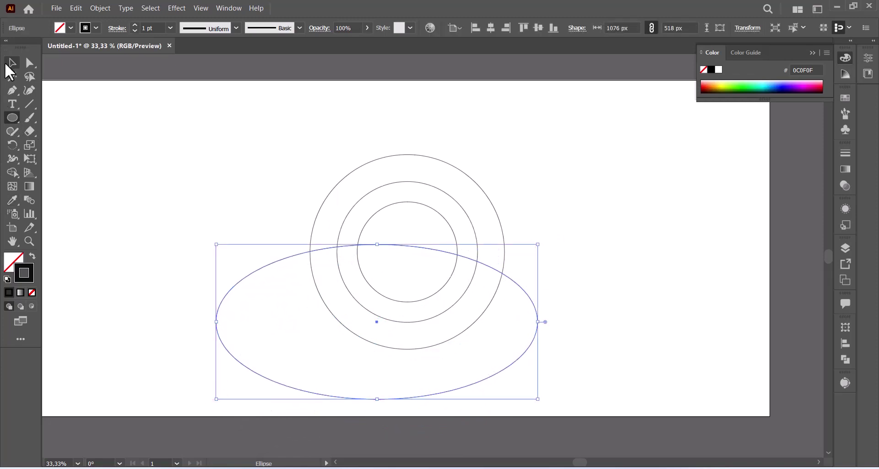
left_click(9, 67)
left_click_drag(522, 285, 602, 283)
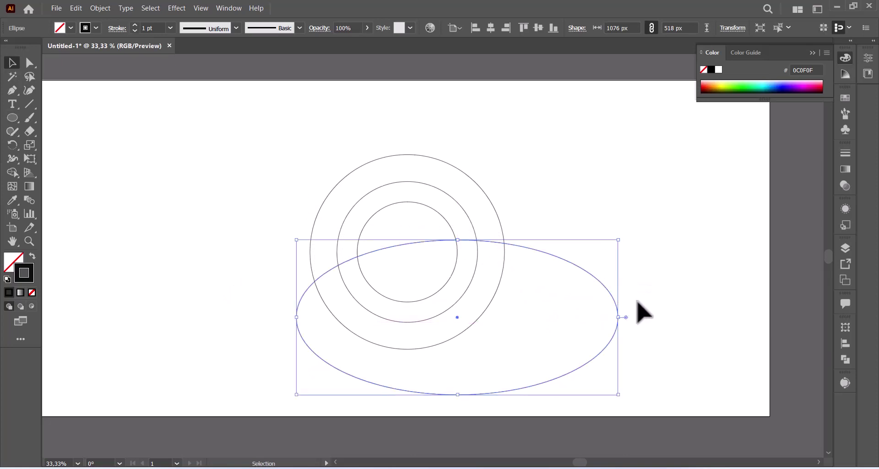
left_click_drag(623, 236, 595, 192)
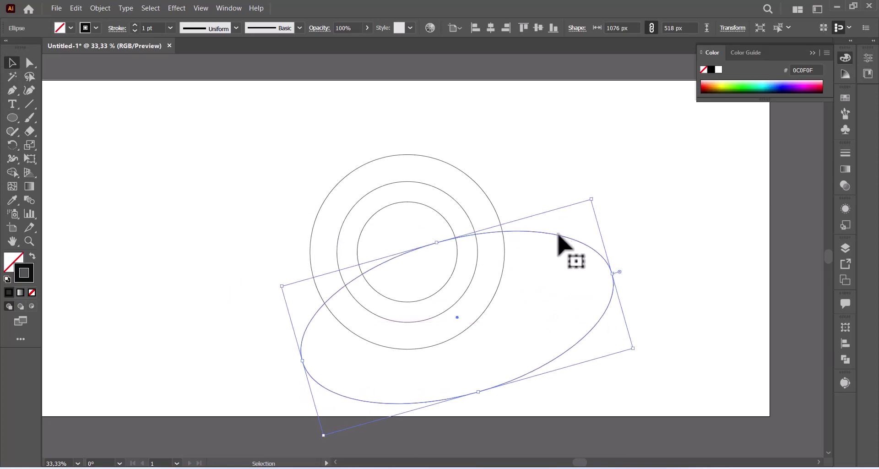
mouse_move(553, 235)
left_mouse_down()
mouse_move(502, 226)
mouse_move(539, 238)
left_mouse_up()
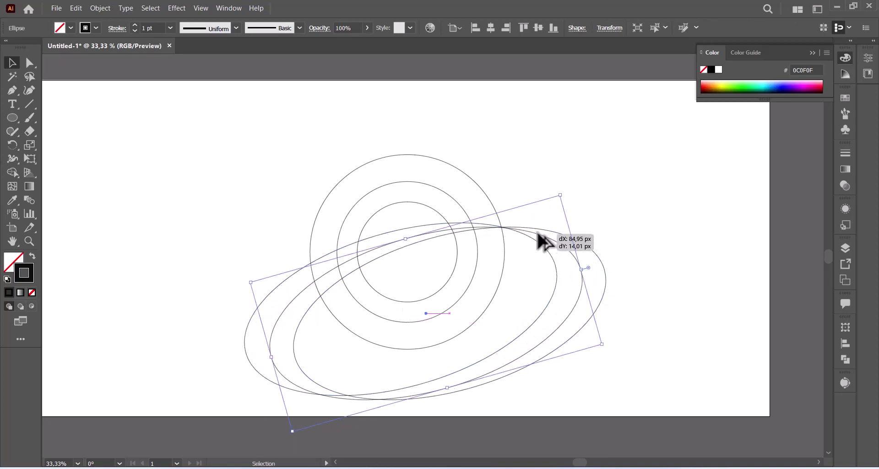
Enlarge the three circles to 819 px, shift them 85 px left, and zoom to 50%.
left_click_drag(468, 139, 417, 205)
left_click_drag(505, 155, 542, 128)
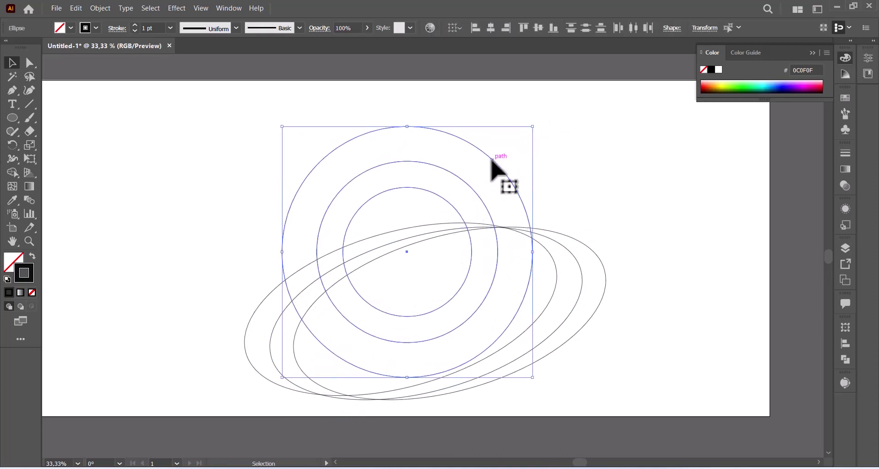
mouse_move(485, 160)
left_mouse_down()
mouse_move(492, 160)
mouse_move(466, 159)
left_mouse_up()
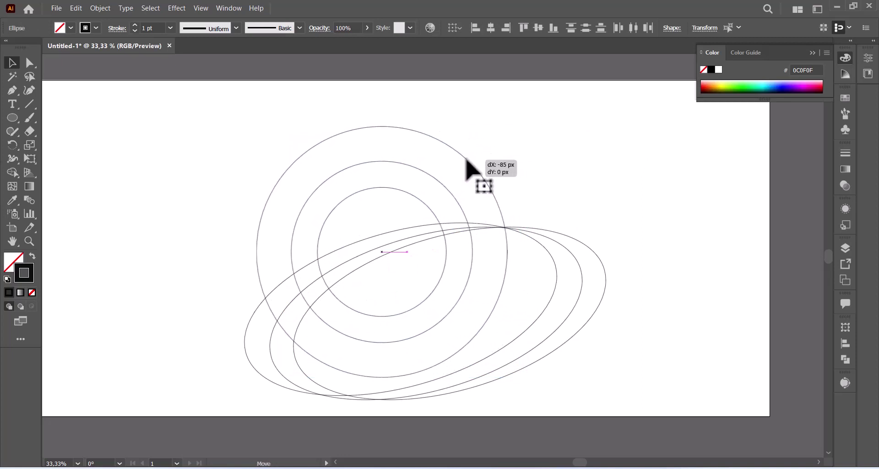
left_click_drag(465, 158, 466, 159)
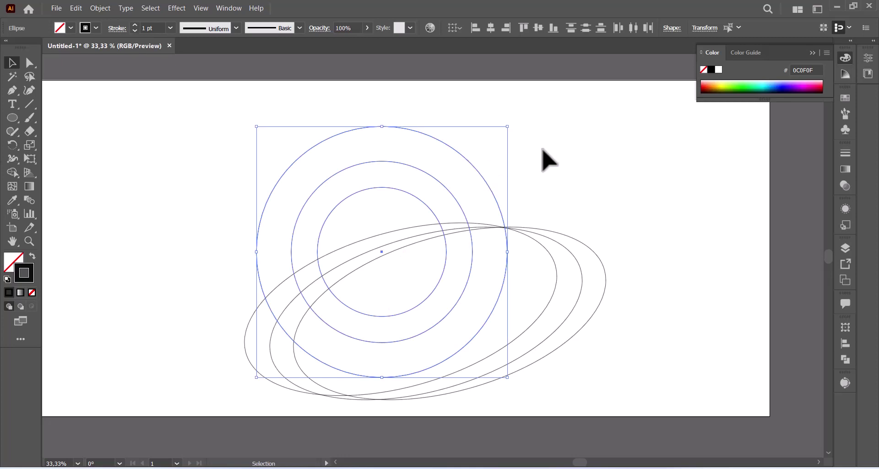
left_click(624, 163)
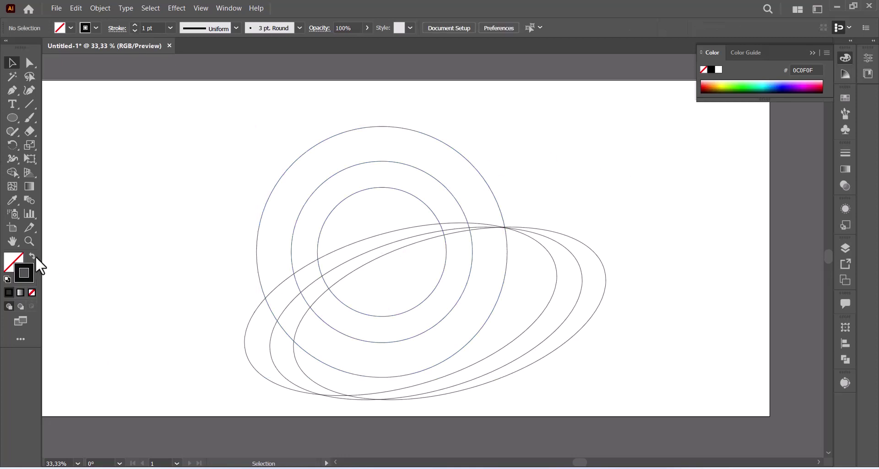
left_click(28, 241)
left_click(348, 260)
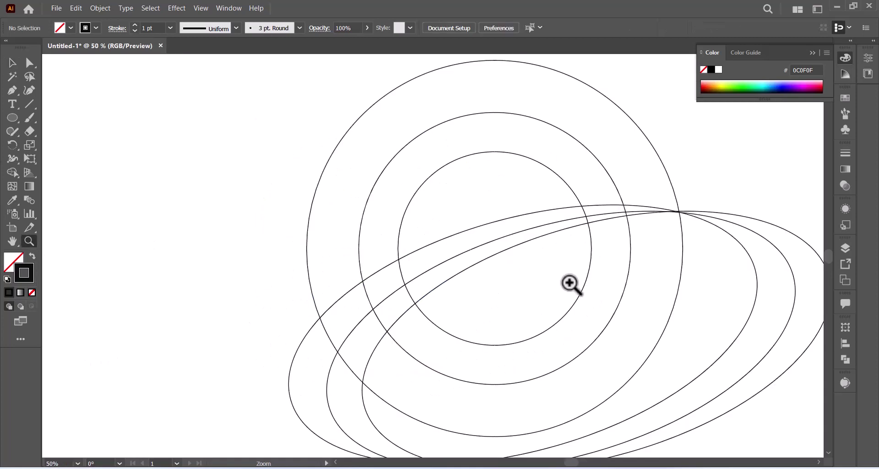
Draw a vertical stem line and duplicate it about 79 px left and further left.
scroll(558, 289, "up", 2)
left_click(27, 106)
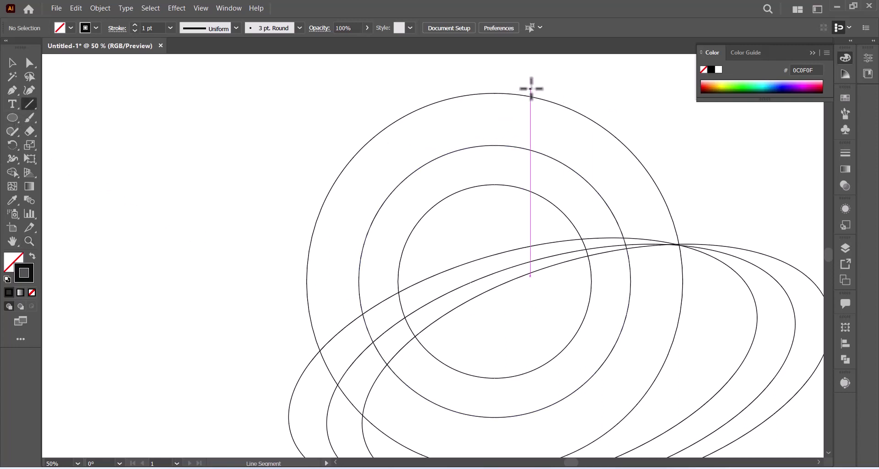
mouse_move(531, 88)
left_mouse_down()
mouse_move(535, 463)
mouse_move(539, 408)
left_mouse_up()
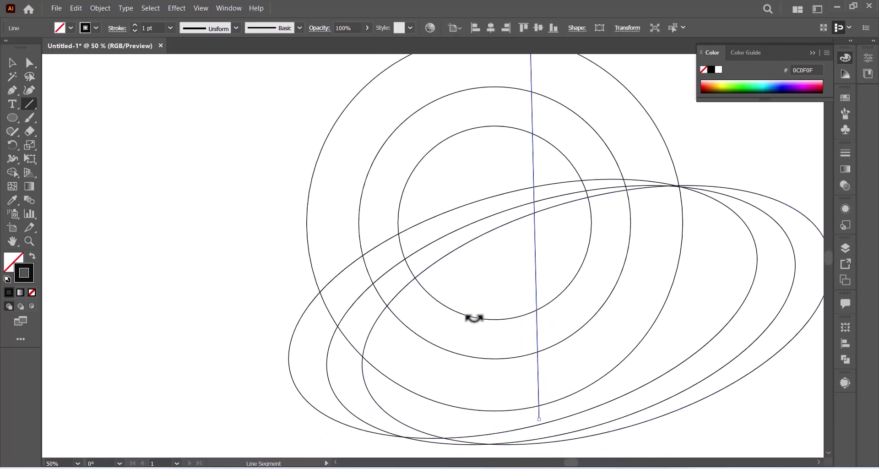
scroll(472, 298, "up", 3)
left_click(12, 63)
left_click(128, 103)
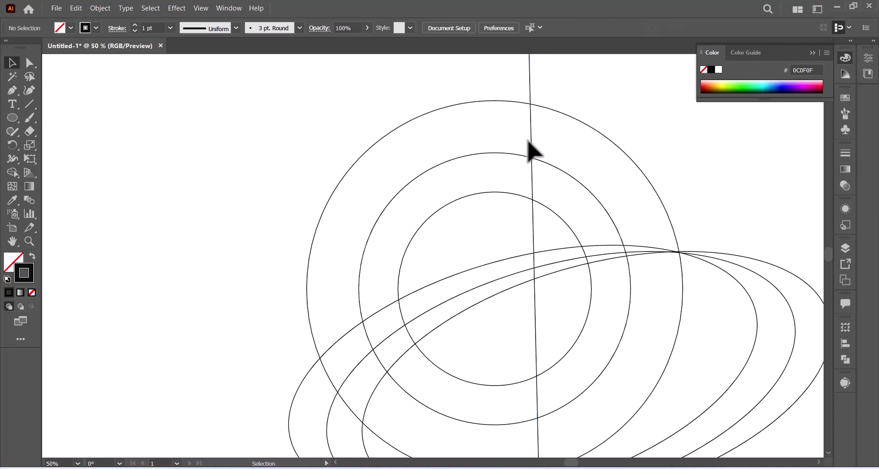
left_click_drag(530, 92, 494, 97)
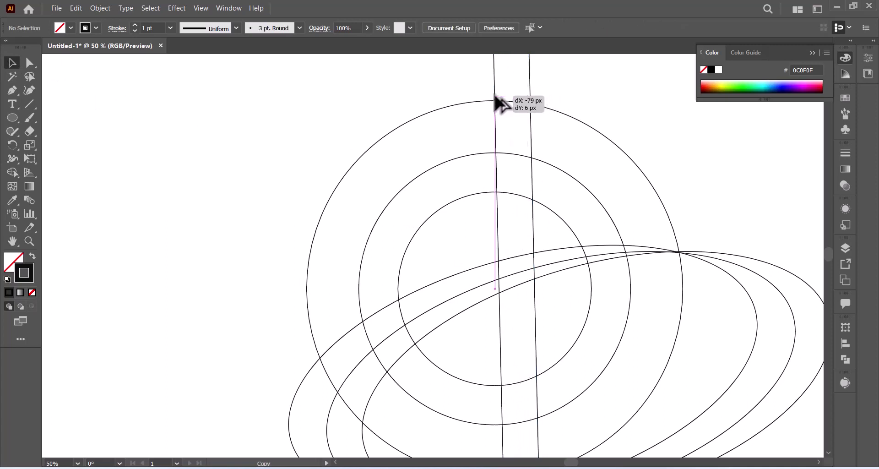
mouse_move(496, 97)
left_mouse_down()
mouse_move(437, 98)
mouse_move(453, 95)
left_mouse_up()
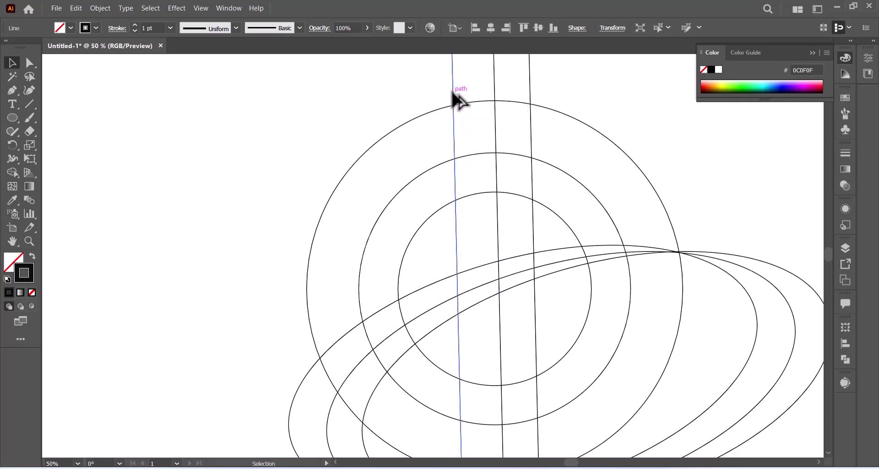
Adjust the stems: copy the right line rightward, nudge lines left, and double the left line.
left_click(529, 87)
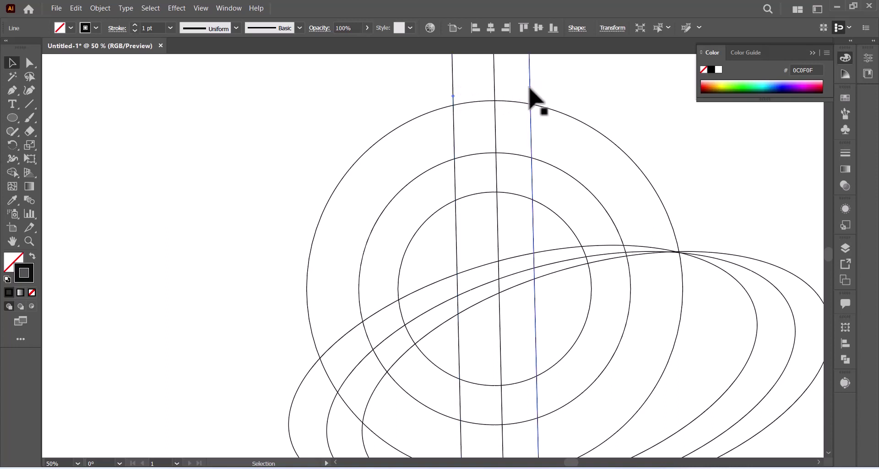
left_click_drag(529, 95, 554, 95)
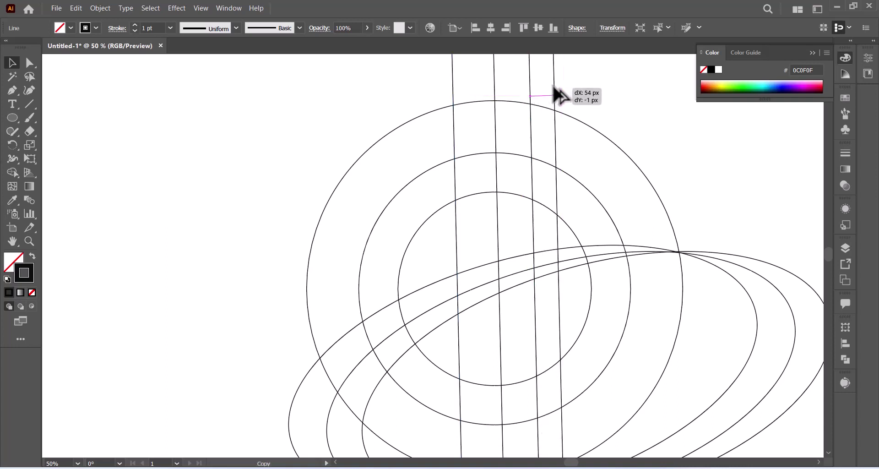
left_click(493, 93)
left_click_drag(493, 90, 485, 94)
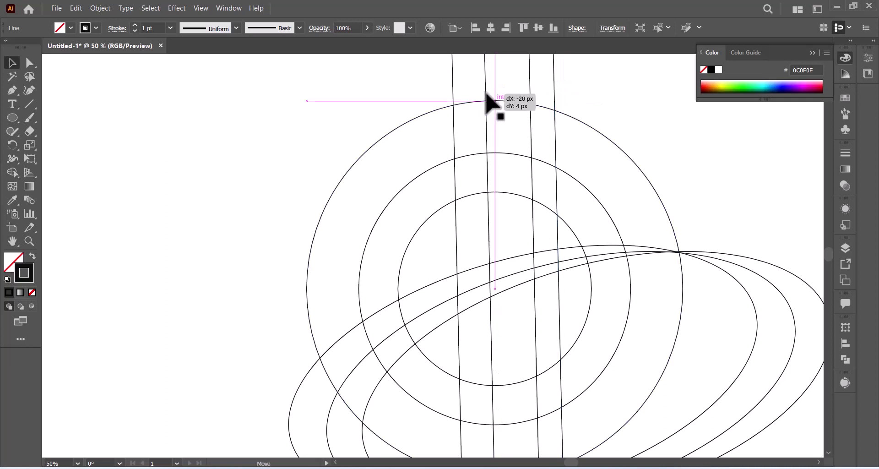
left_click(534, 81)
mouse_move(531, 80)
left_mouse_down()
mouse_move(518, 80)
mouse_move(563, 97)
left_mouse_up()
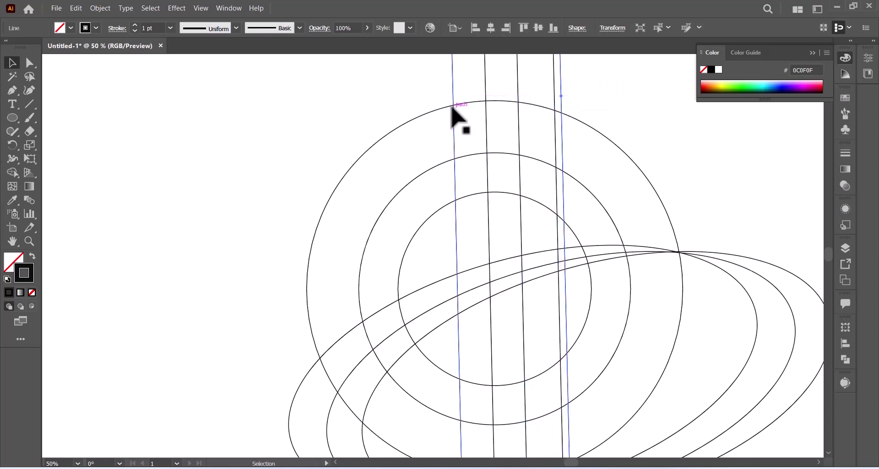
left_click_drag(453, 98, 445, 98)
left_click(620, 98)
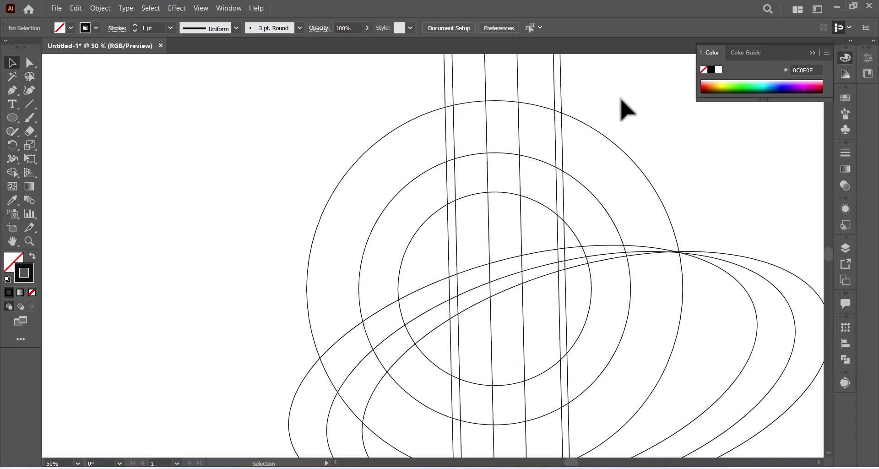
Draw a 234 px circle where the stems meet the ring, moving it down slightly.
scroll(590, 315, "up", 3)
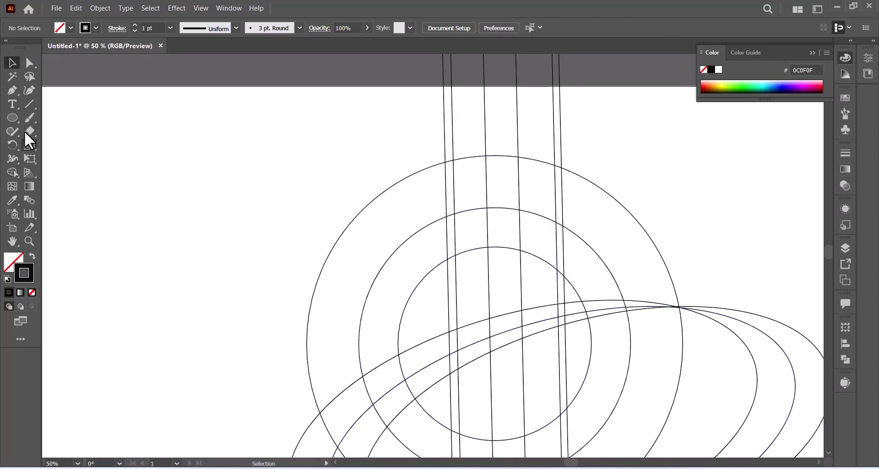
left_click(16, 117)
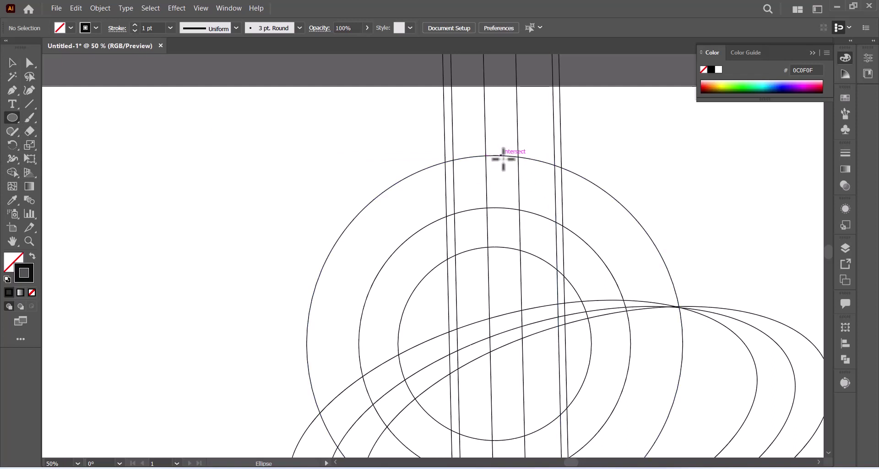
left_click_drag(501, 157, 514, 208)
left_click(13, 62)
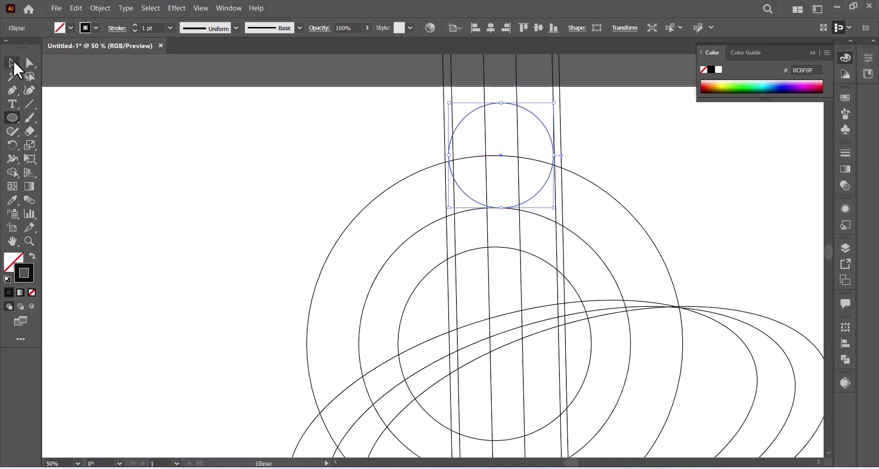
left_click(567, 144)
left_click_drag(543, 123, 545, 146)
left_click(623, 147)
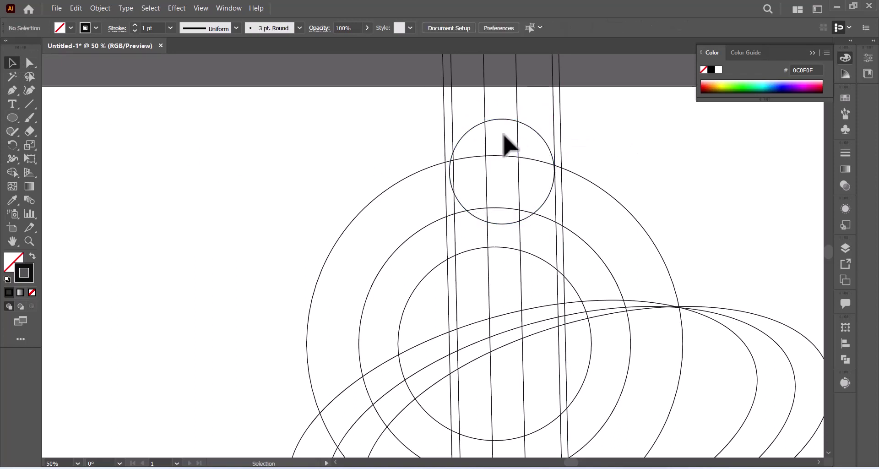
left_click(450, 172)
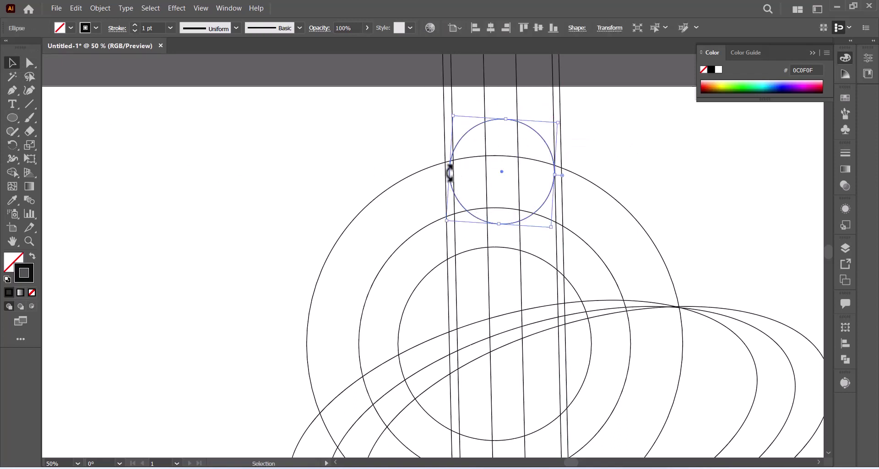
left_click_drag(450, 171, 461, 169)
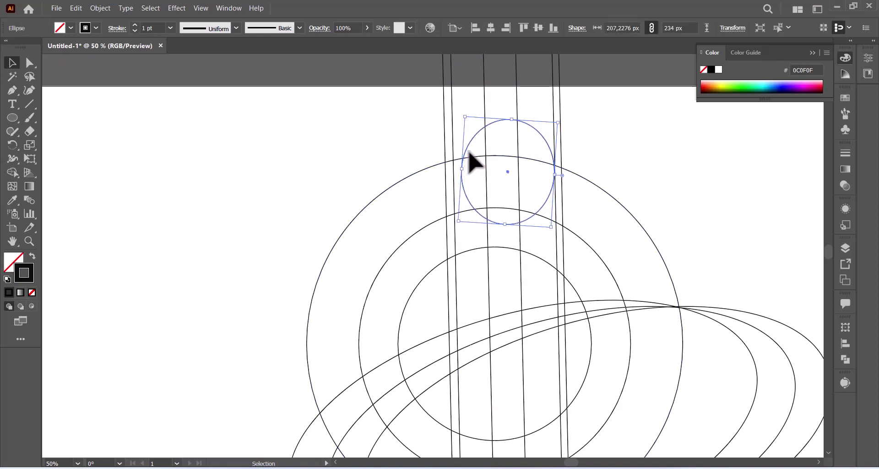
left_click_drag(461, 170, 457, 169)
left_click(632, 157)
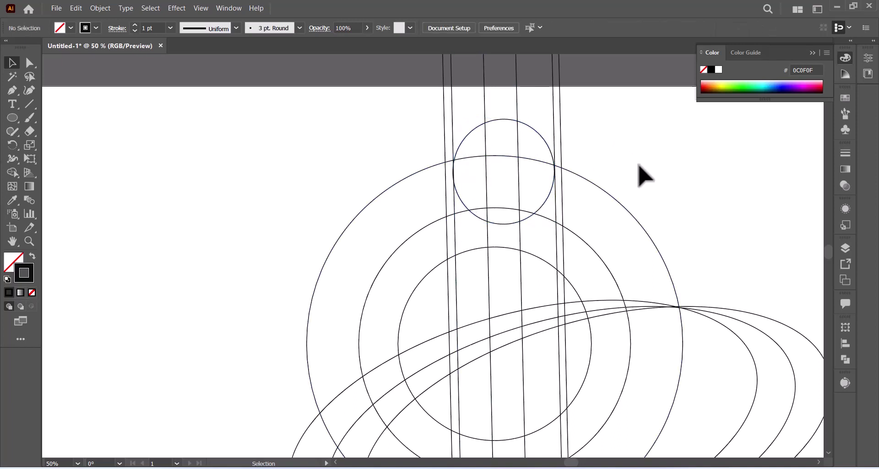
Stretch the circle into a tall ellipse and add a narrower copy about 98 × 235 px.
scroll(643, 173, "down", 1)
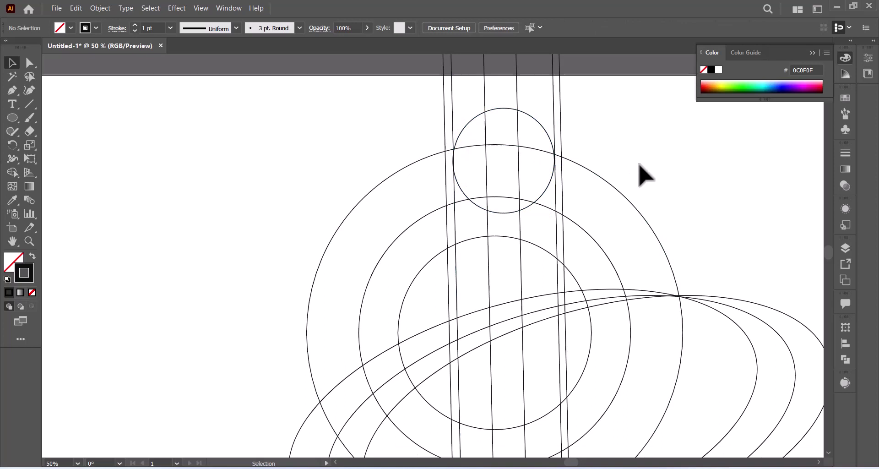
left_click(503, 108)
left_click_drag(503, 107, 505, 86)
left_click(692, 114)
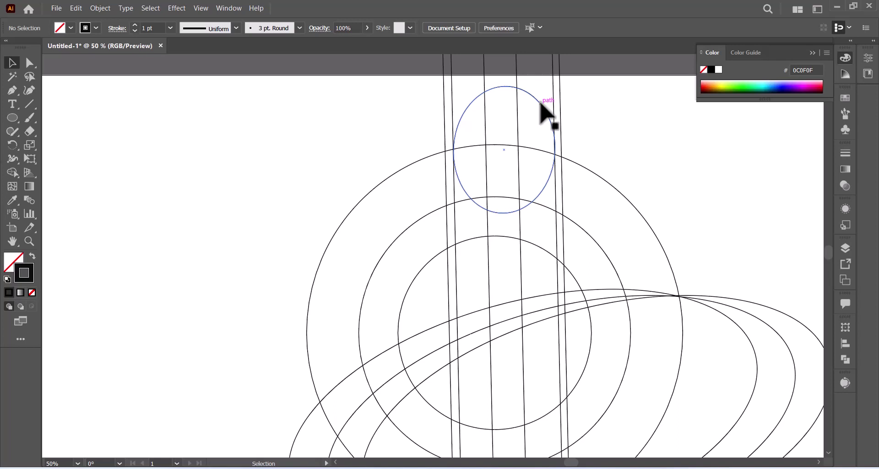
left_click_drag(539, 104, 506, 129)
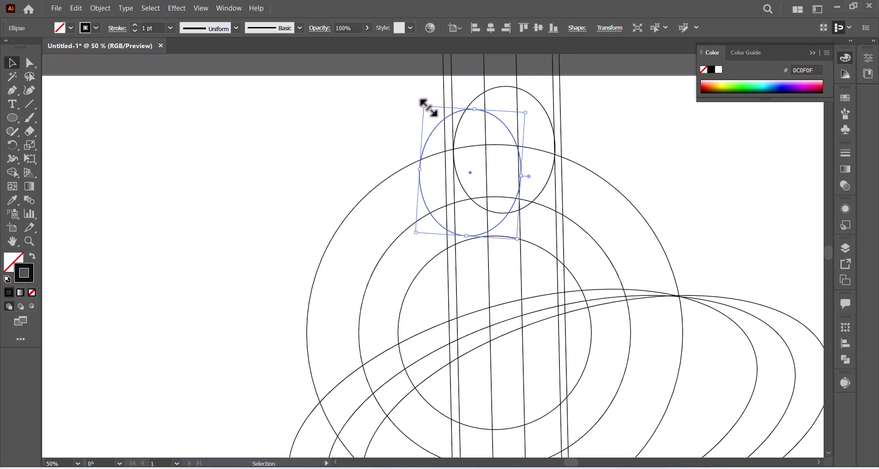
left_click_drag(428, 108, 480, 130)
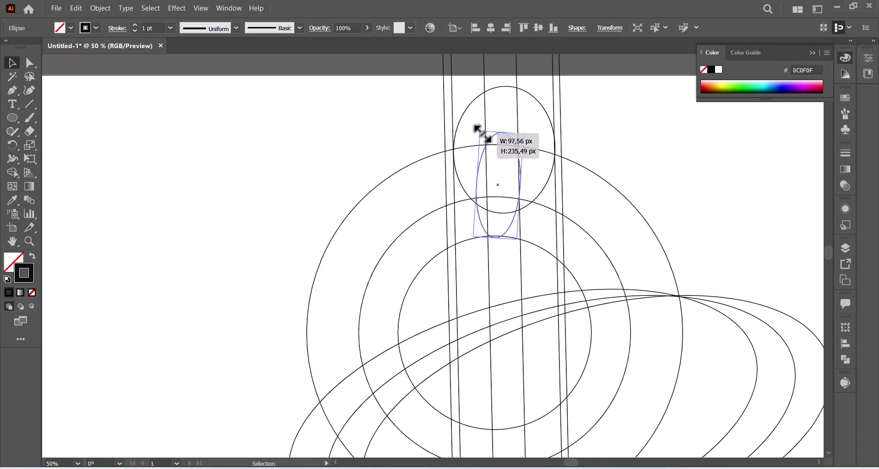
left_click_drag(481, 132, 476, 132)
left_click(305, 125)
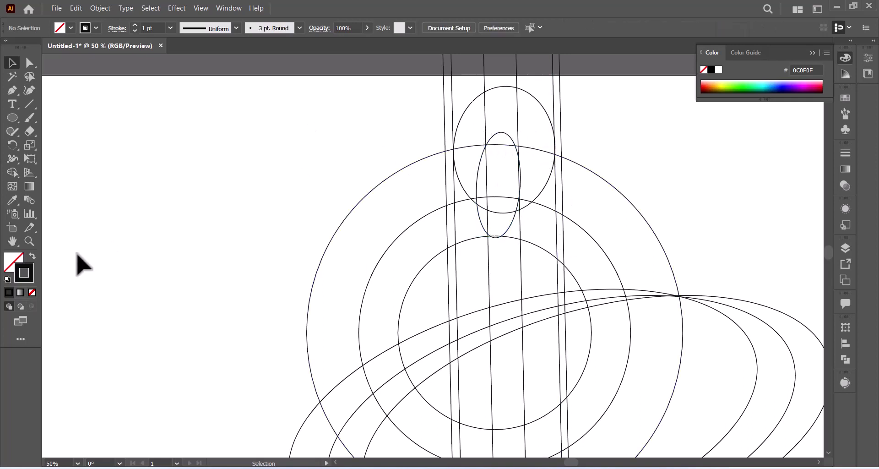
Zoom out to the whole artboard and set a near-white fill colour.
left_click(29, 242)
left_click(530, 265, "alt")
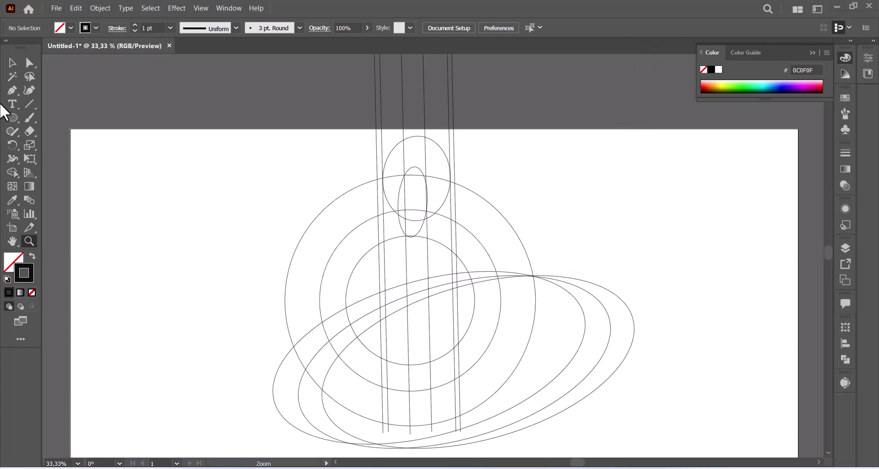
double_click(10, 260)
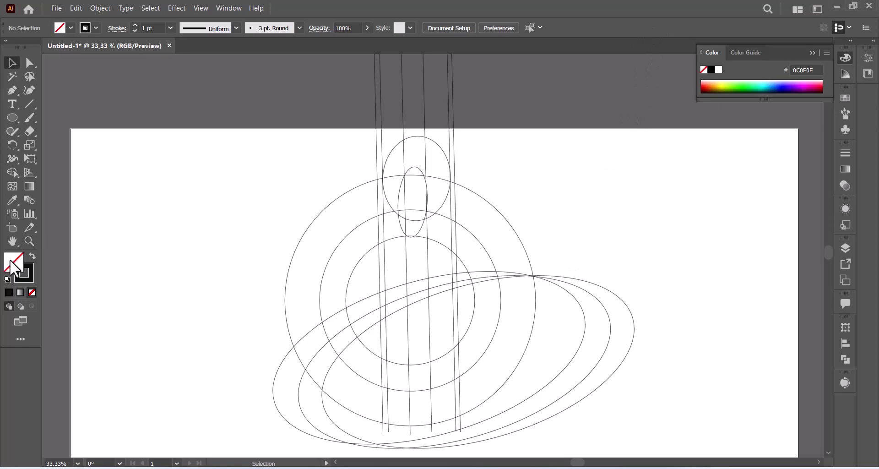
left_click_drag(343, 170, 321, 141)
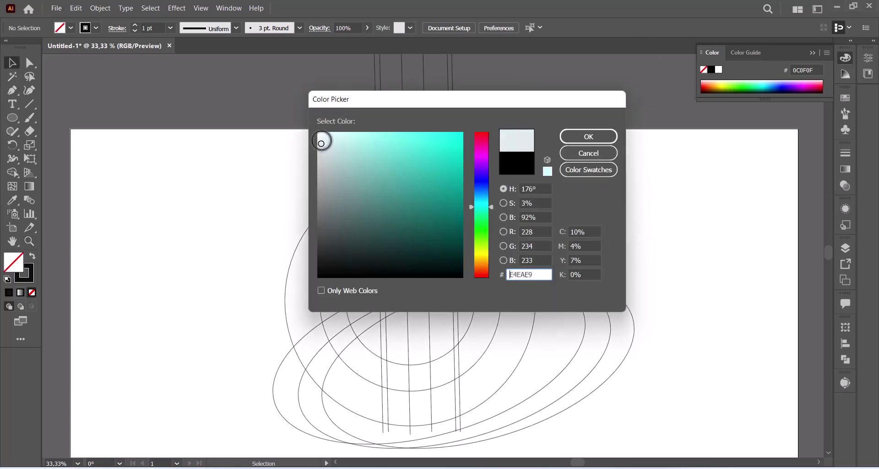
left_click(593, 133)
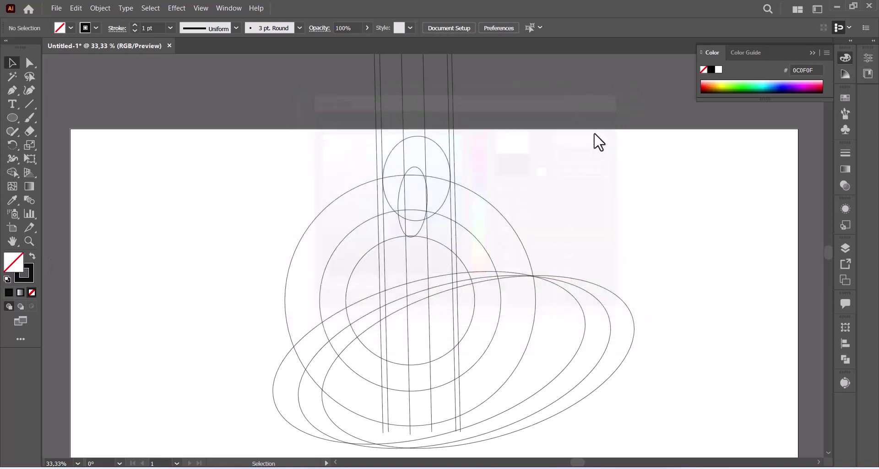
Change the fill colour to grey #939393 and select every path.
double_click(18, 261)
left_click_drag(327, 173, 318, 194)
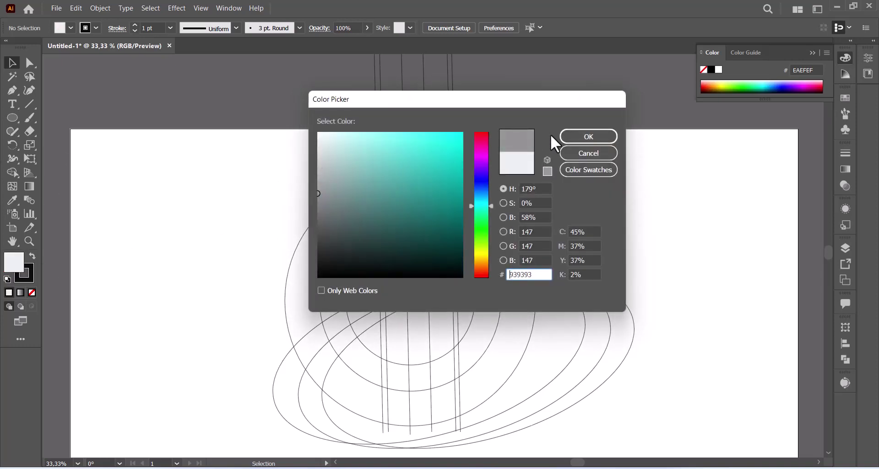
left_click(568, 136)
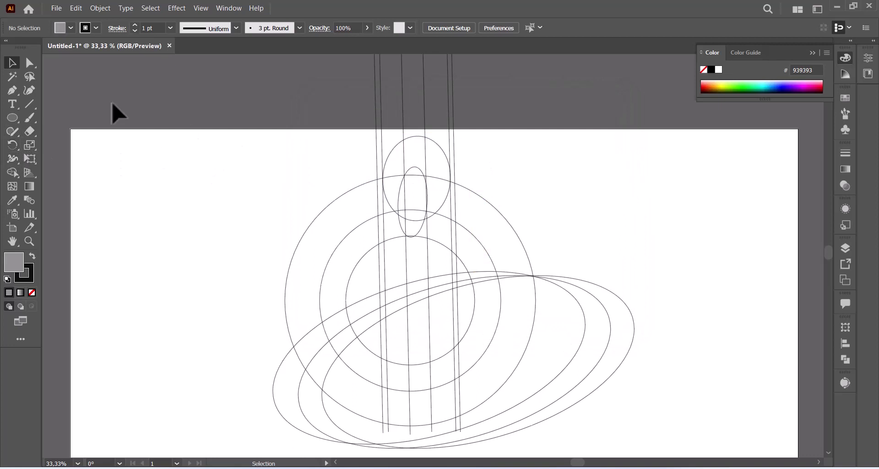
key("ctrl+a")
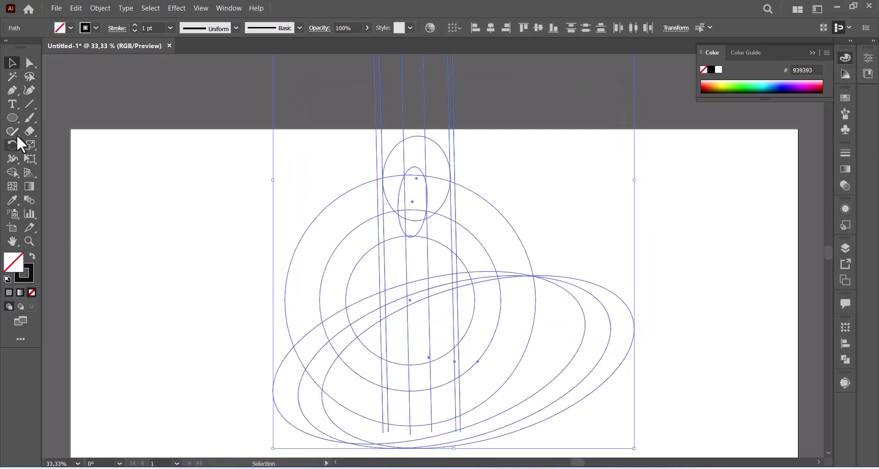
Try the Shape Builder on the drawing, then zoom in on the ring–ellipse overlap.
left_click(12, 158)
left_click(12, 172)
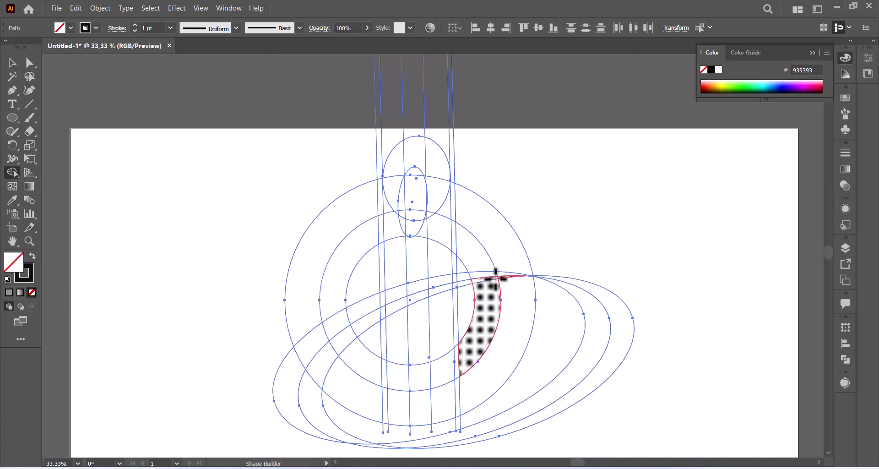
left_click(495, 278)
key("ctrl")
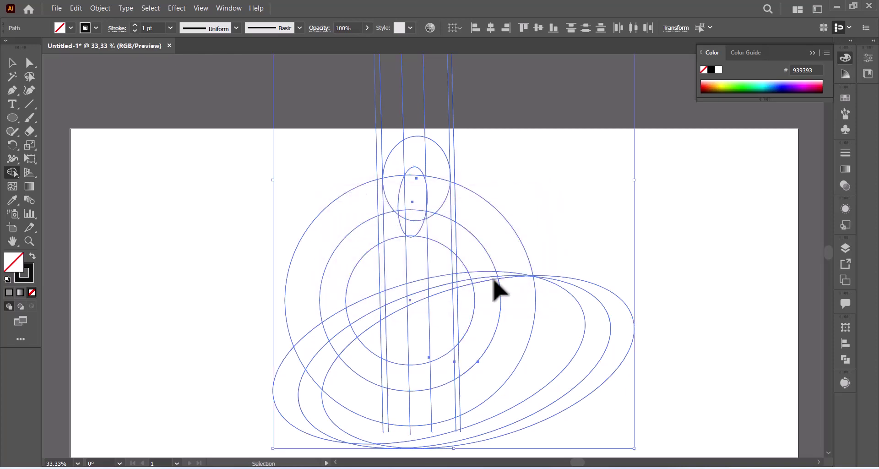
left_click(35, 245)
left_click(554, 305)
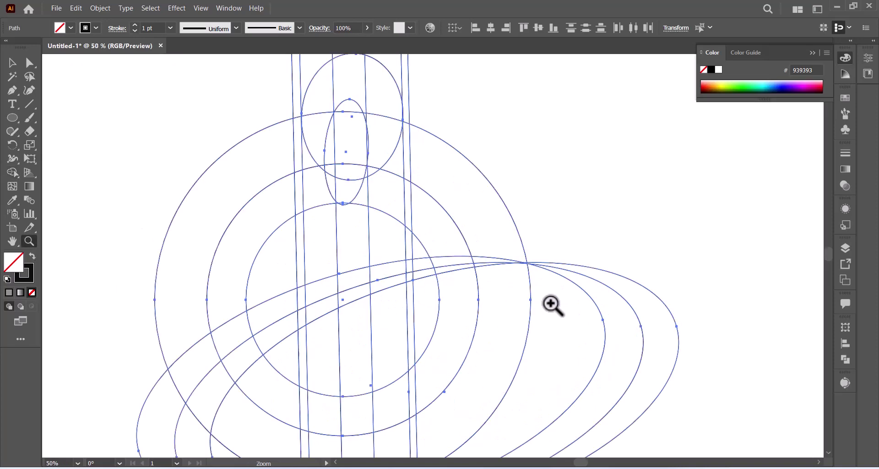
left_click(458, 271)
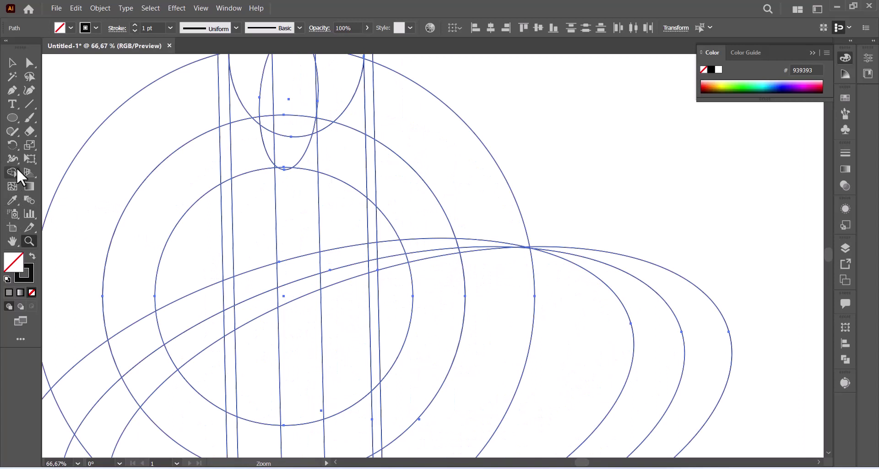
Merge the thin sliver where the swoosh ellipses meet the ring into one shape.
left_click(13, 172)
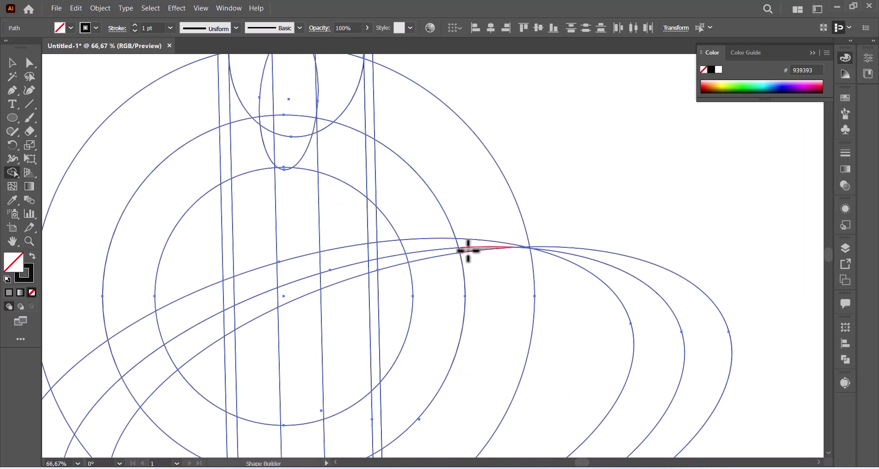
left_click_drag(458, 250, 452, 250)
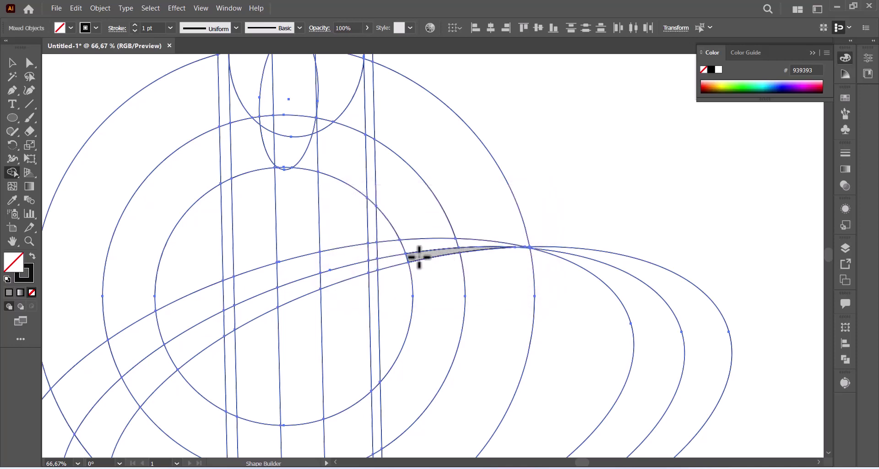
left_click(405, 257)
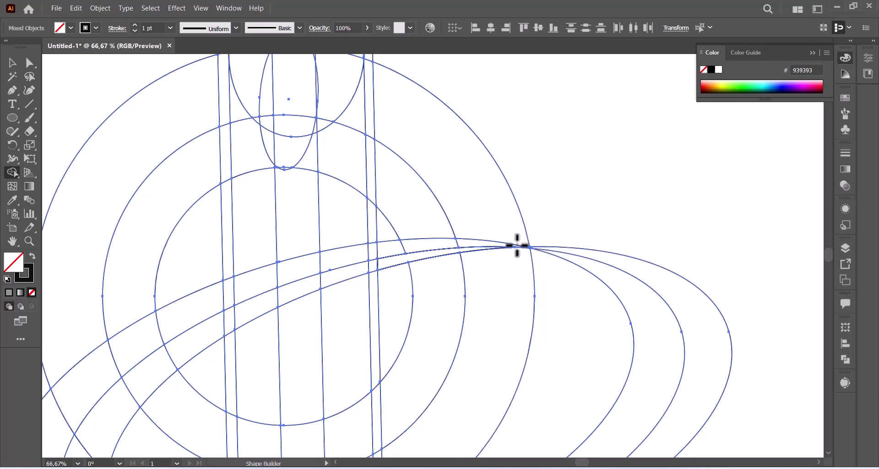
left_click(371, 265)
Set the fill to near-white F0F2F2, then change it to mid grey #A8A8A8.
double_click(11, 264)
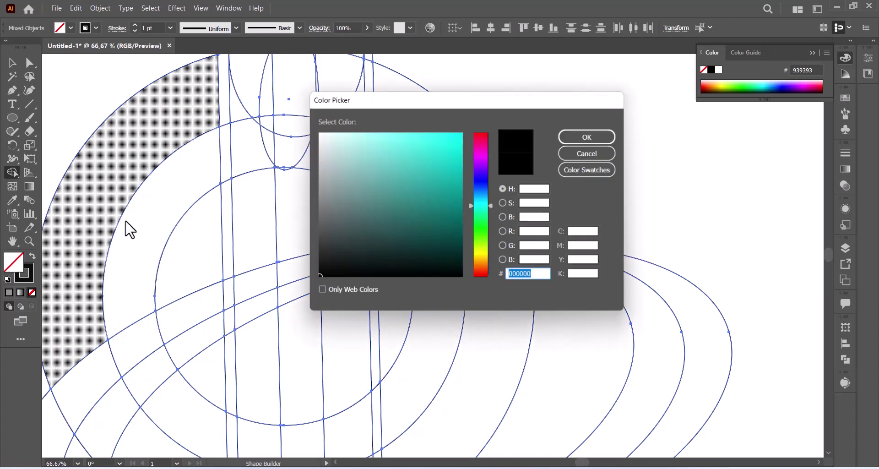
left_click_drag(323, 255, 319, 139)
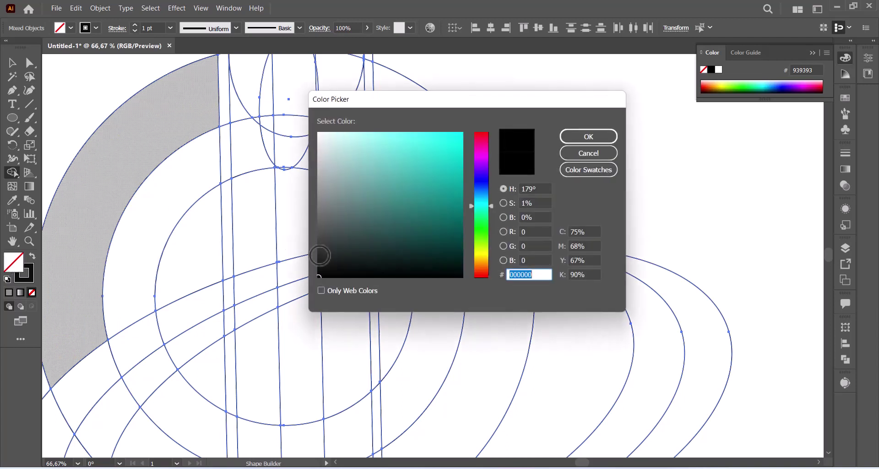
left_click(578, 135)
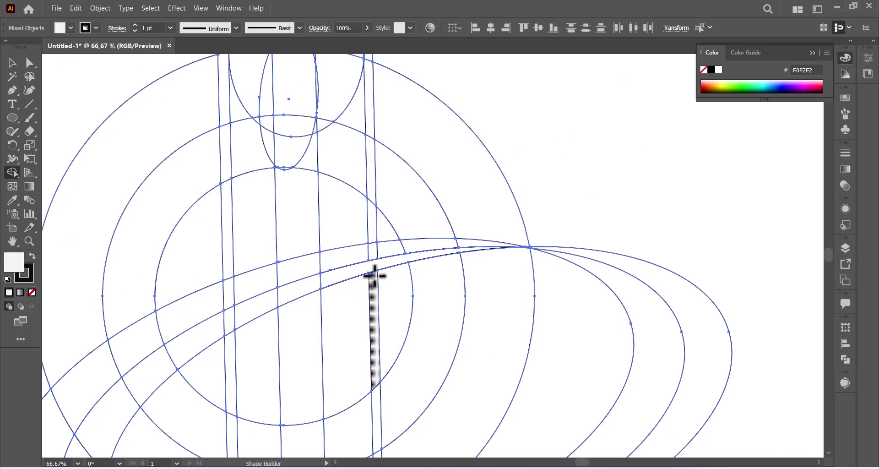
double_click(14, 264)
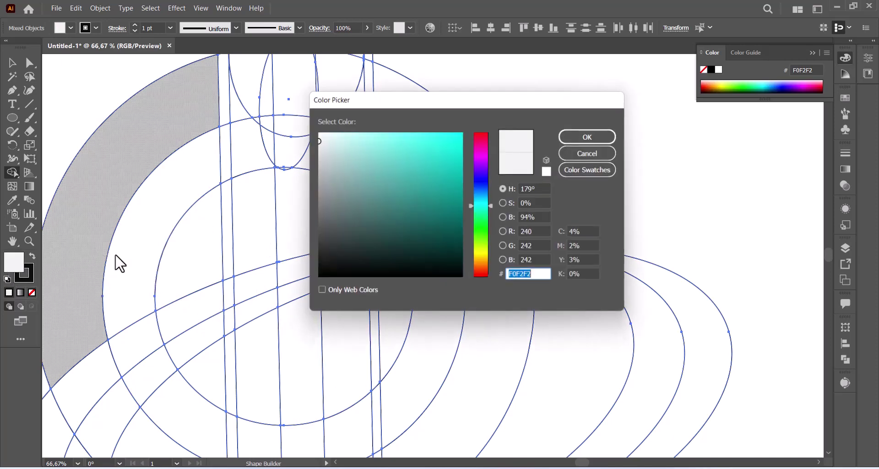
left_click_drag(319, 158, 318, 181)
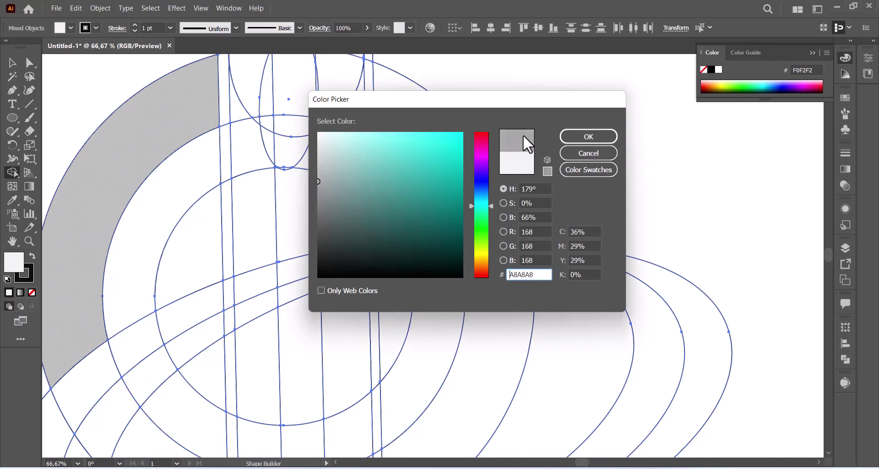
left_click(572, 140)
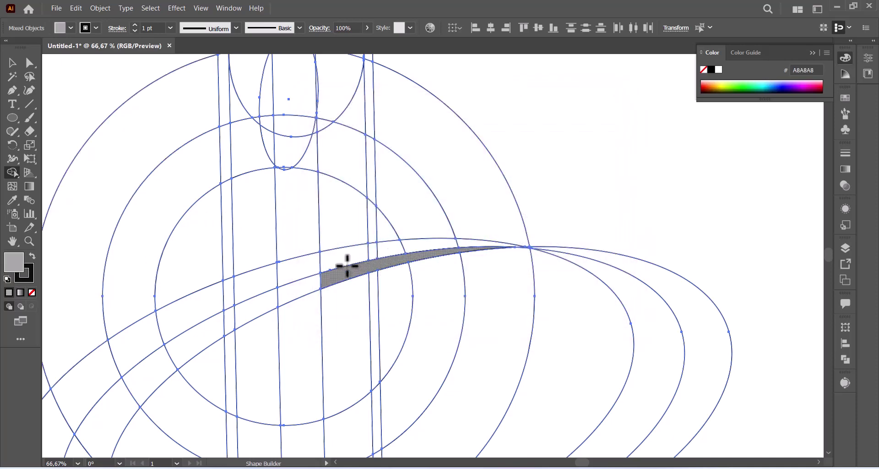
Merge the swoosh sliver with the regions to its left, redoing one wrong merge.
left_click_drag(328, 277, 284, 284)
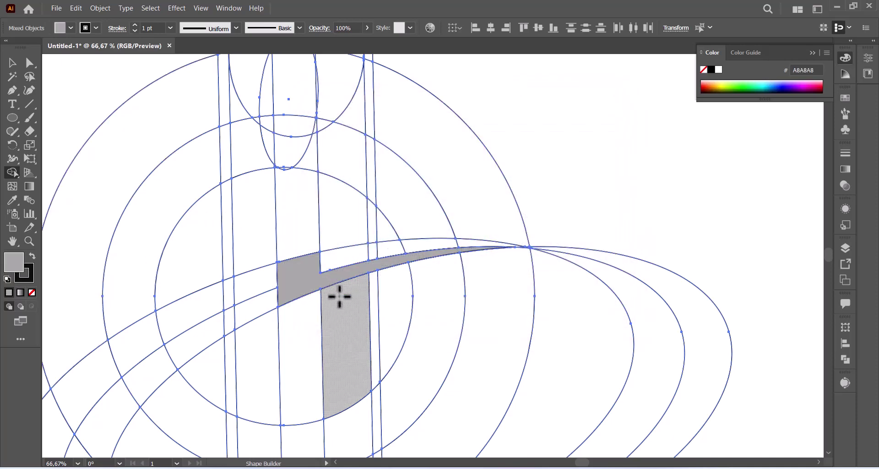
key("ctrl+z")
key("ctrl+z")
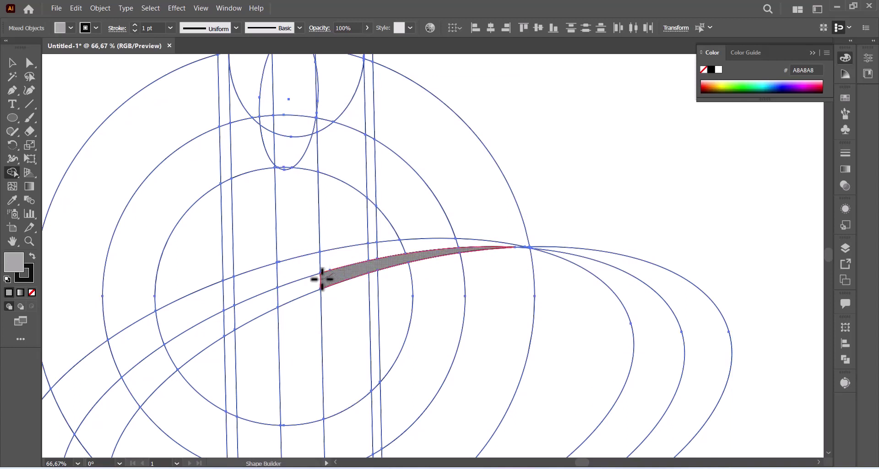
left_click_drag(322, 278, 270, 295)
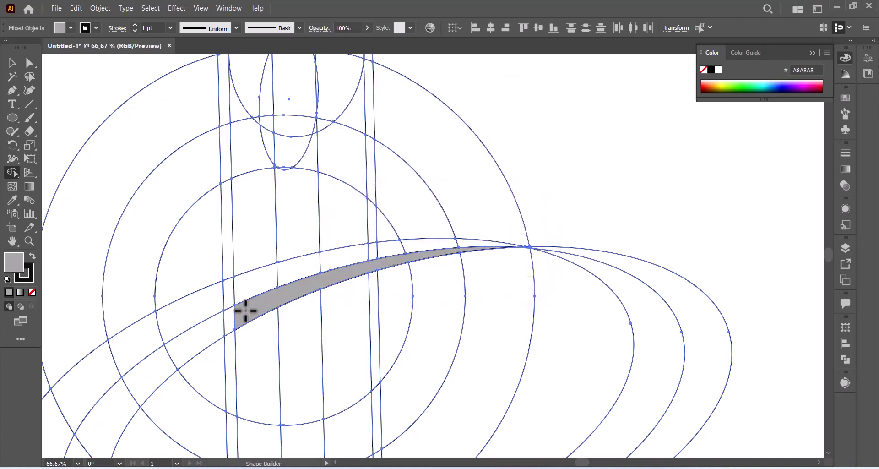
left_click_drag(246, 311, 210, 319)
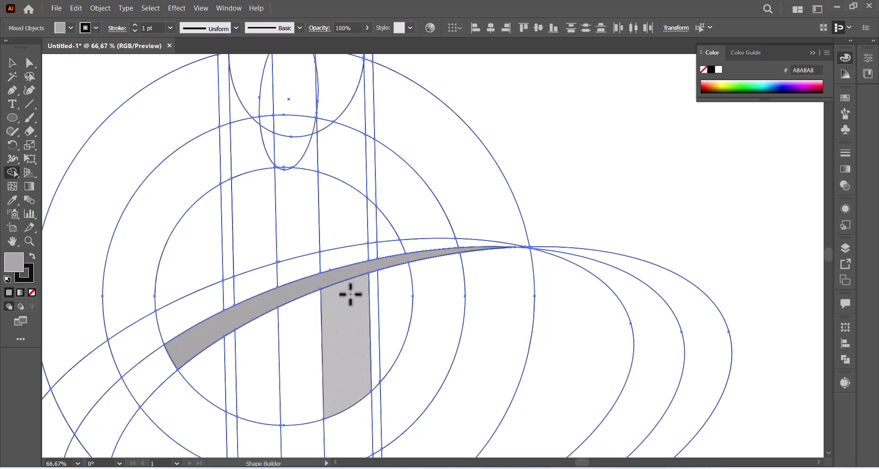
Merge the small lower region into the ring's arc band and fill the upper arc grey.
scroll(355, 287, "down", 1)
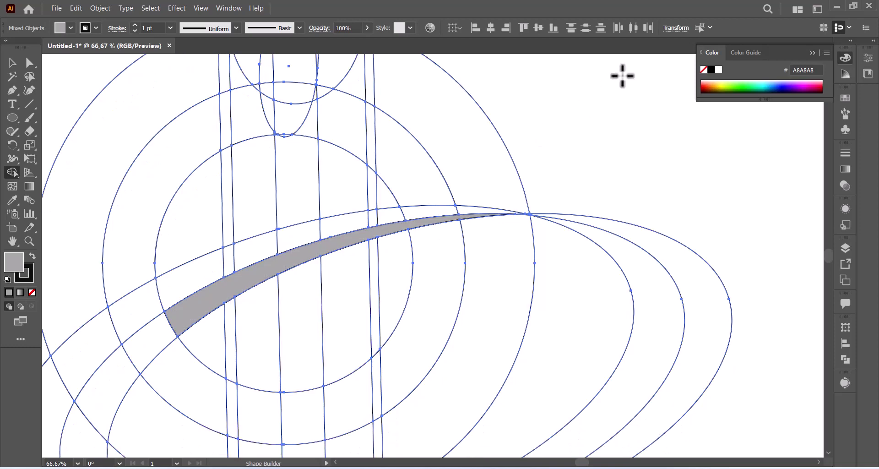
scroll(531, 137, "down", 2)
scroll(521, 149, "down", 1)
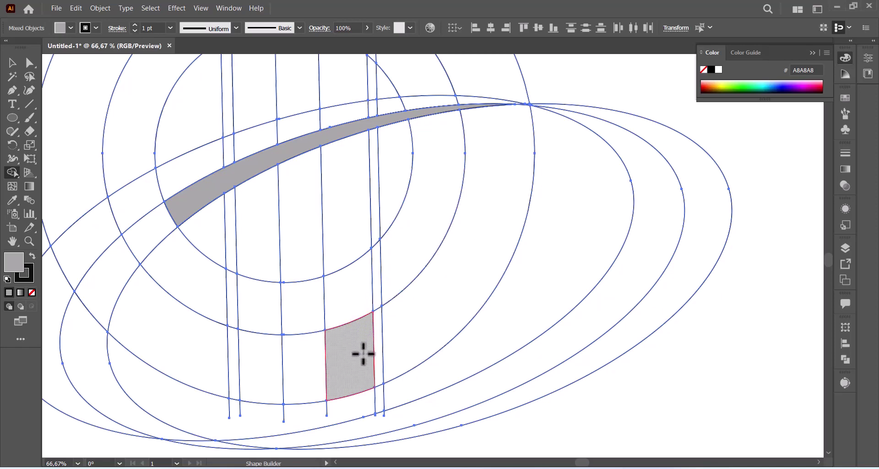
left_click_drag(363, 353, 392, 349)
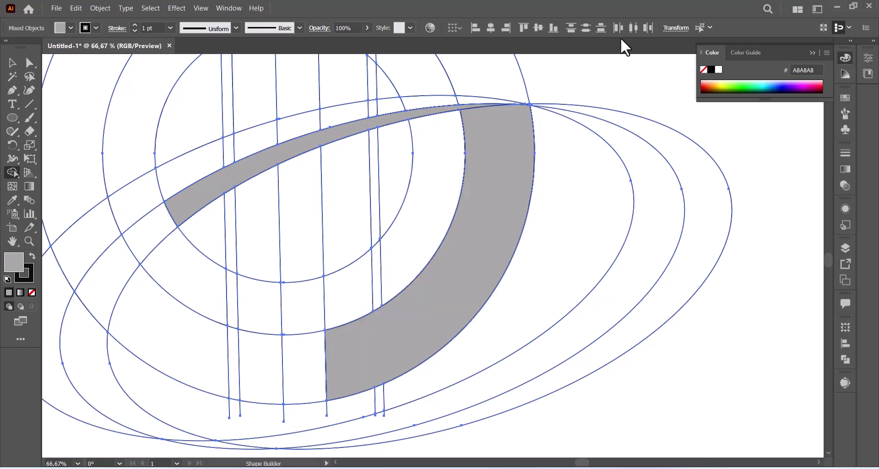
scroll(549, 91, "up", 1)
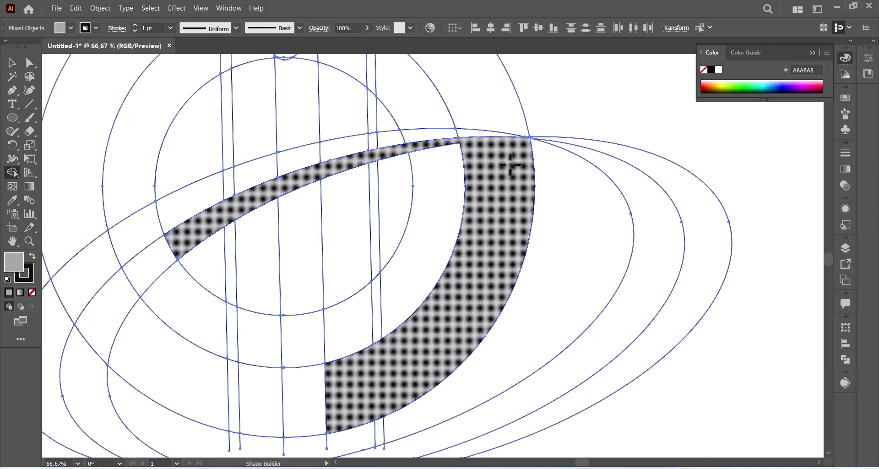
scroll(509, 164, "up", 2)
scroll(509, 206, "up", 1)
left_click(478, 133)
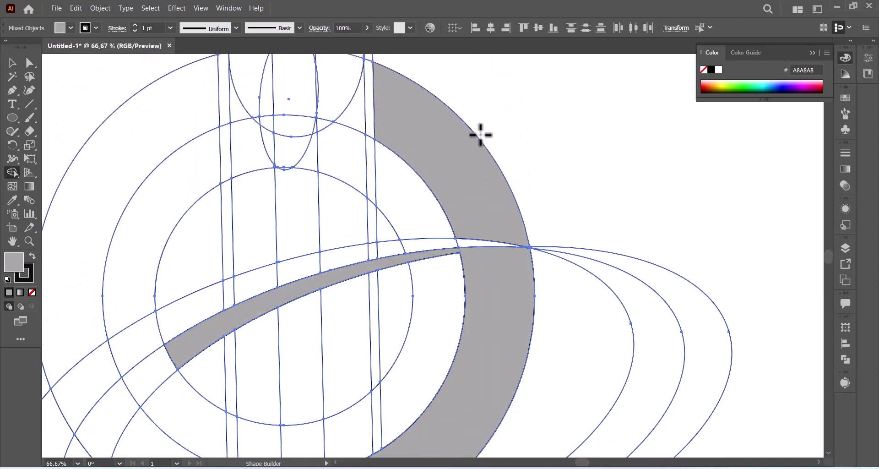
scroll(561, 64, "up", 2)
scroll(455, 198, "up", 1)
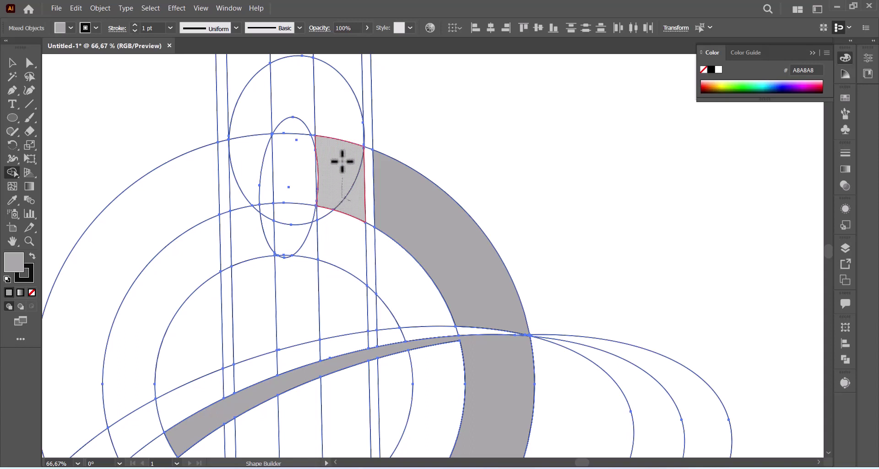
Merge the regions around the top ellipse and the column below into an arched h shape.
mouse_move(347, 200)
left_mouse_down()
mouse_move(338, 120)
mouse_move(308, 102)
left_mouse_up()
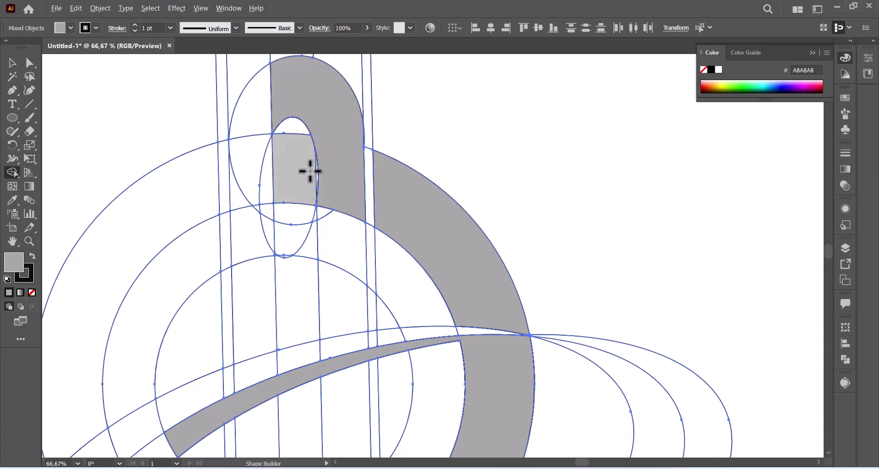
left_click_drag(294, 128, 295, 142)
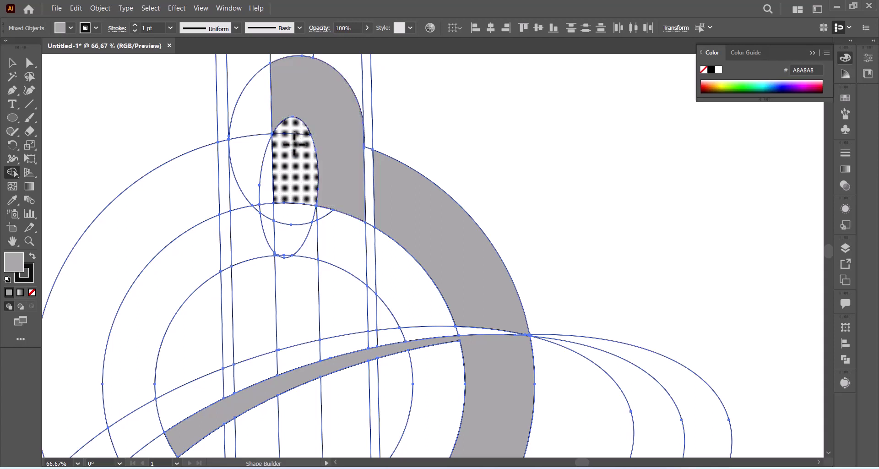
scroll(508, 68, "down", 2)
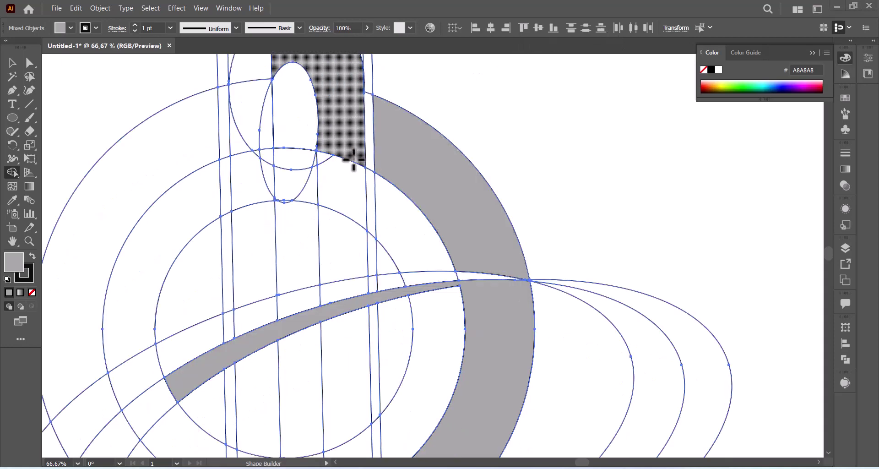
left_click_drag(346, 147, 351, 240)
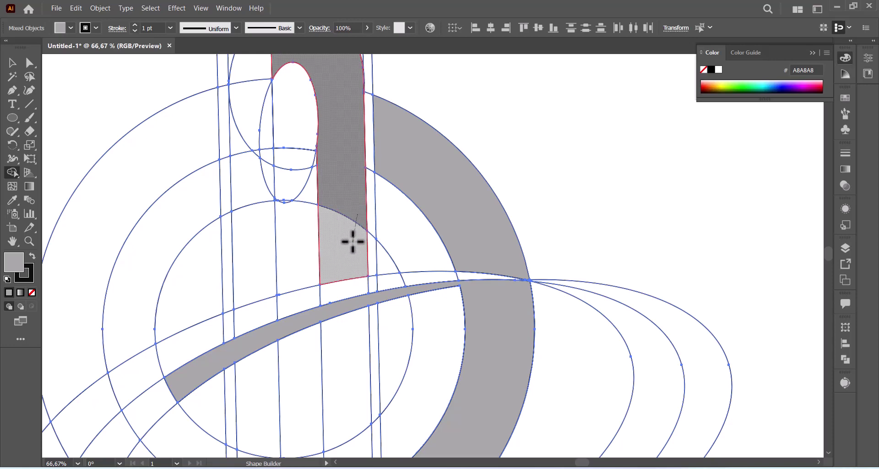
scroll(356, 230, "down", 1)
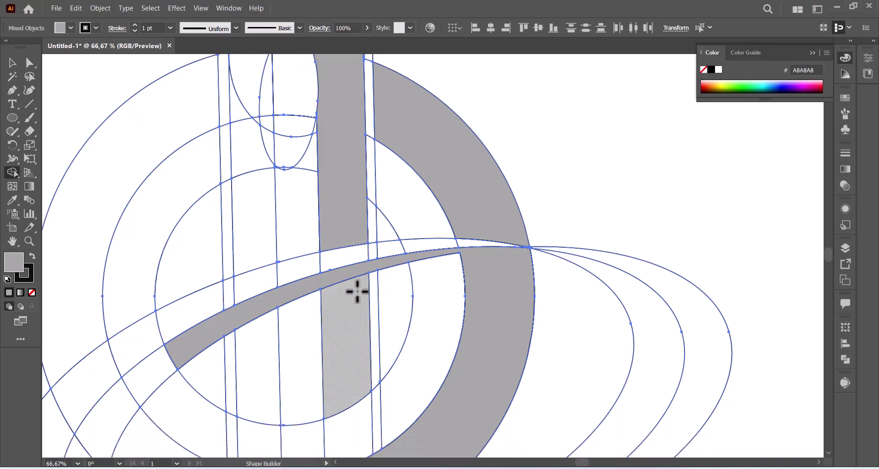
left_click_drag(359, 282, 342, 308)
scroll(344, 309, "down", 2)
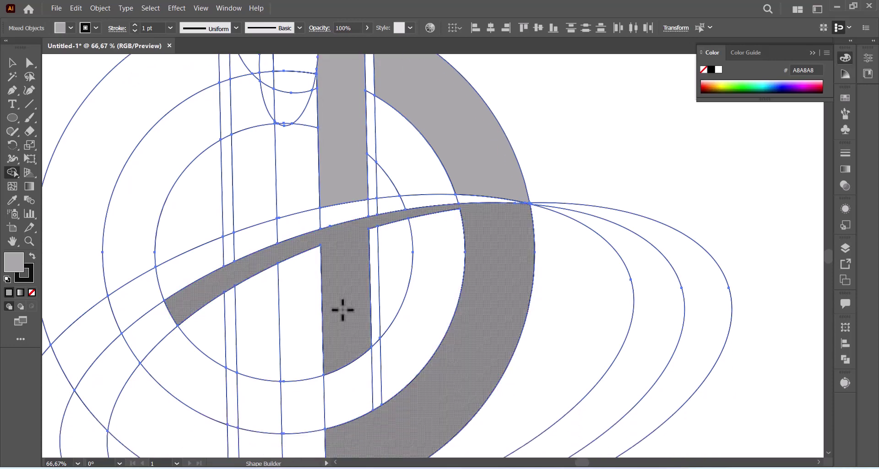
scroll(343, 309, "down", 2)
scroll(347, 303, "up", 1)
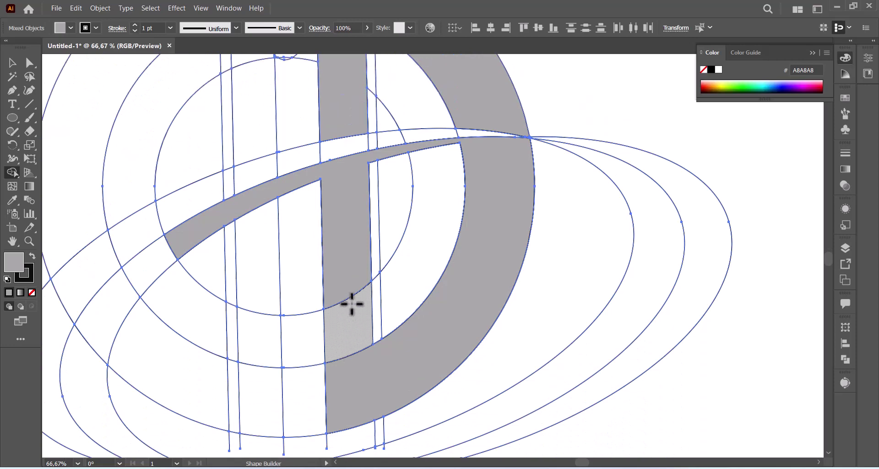
scroll(359, 256, "up", 1)
scroll(362, 206, "up", 3)
scroll(344, 245, "up", 1)
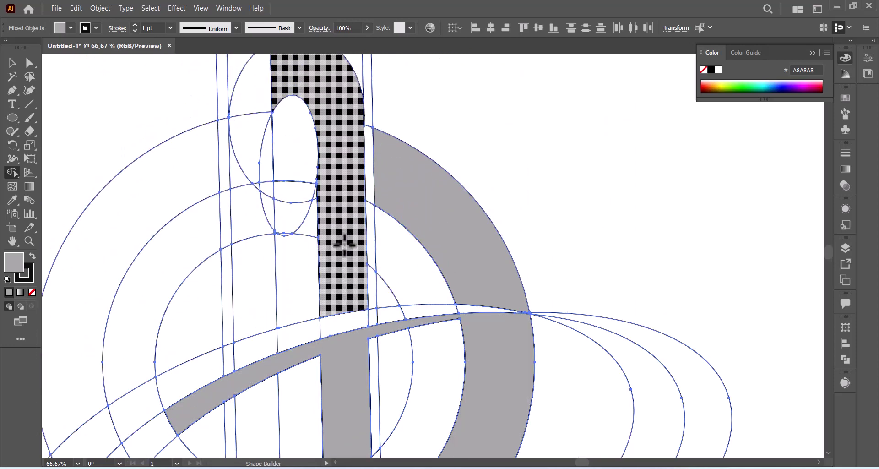
left_click(342, 243)
Merge the thin sliver with its left neighbour and the small strip piece below the ring.
scroll(279, 290, "up", 3)
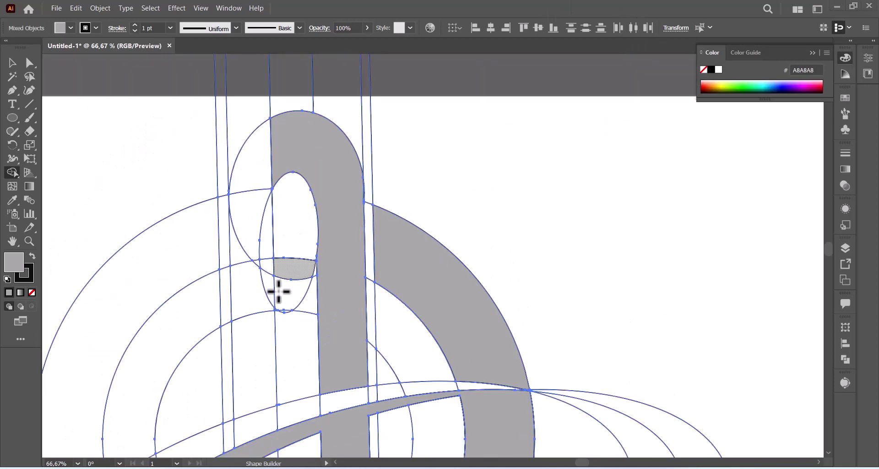
scroll(232, 275, "down", 1)
scroll(248, 247, "down", 2)
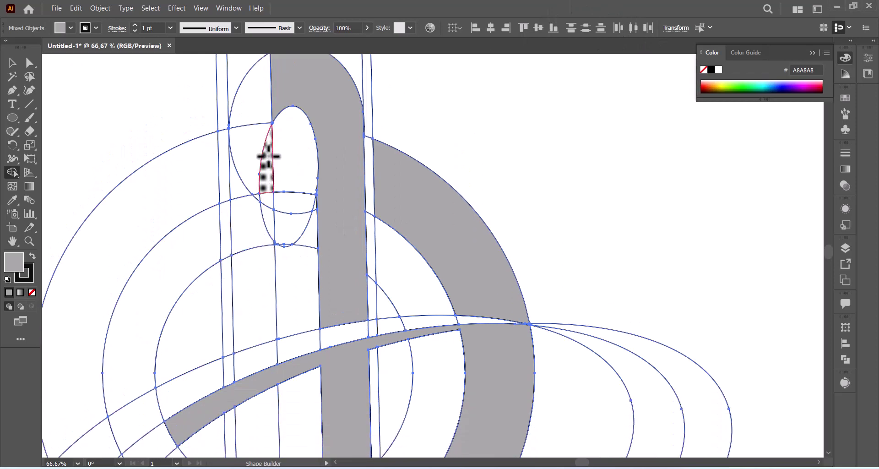
left_click_drag(269, 156, 216, 173)
scroll(134, 235, "down", 3)
scroll(134, 235, "down", 1)
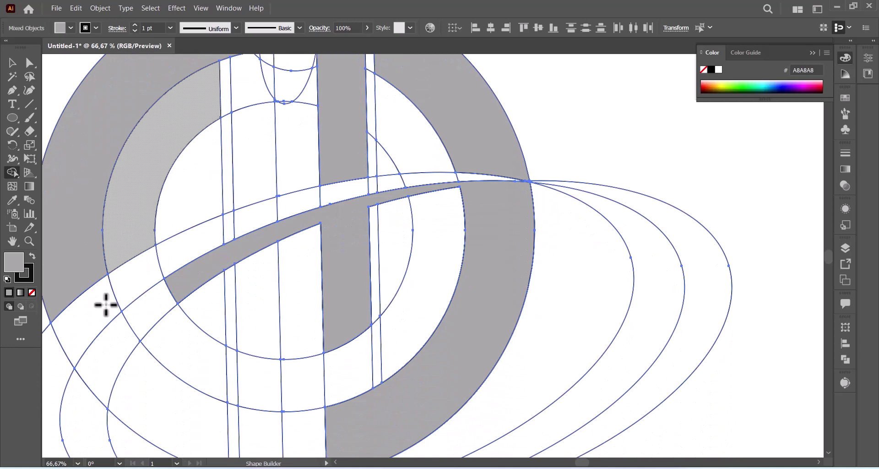
left_click_drag(120, 362, 197, 372)
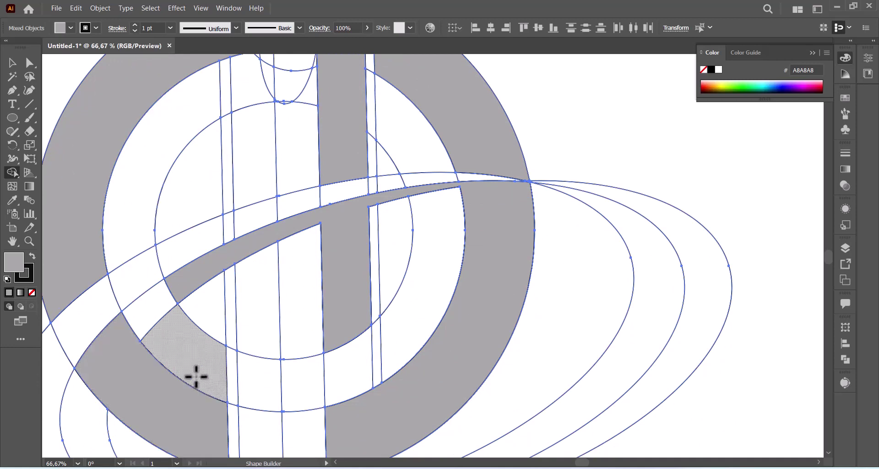
scroll(196, 373, "down", 1)
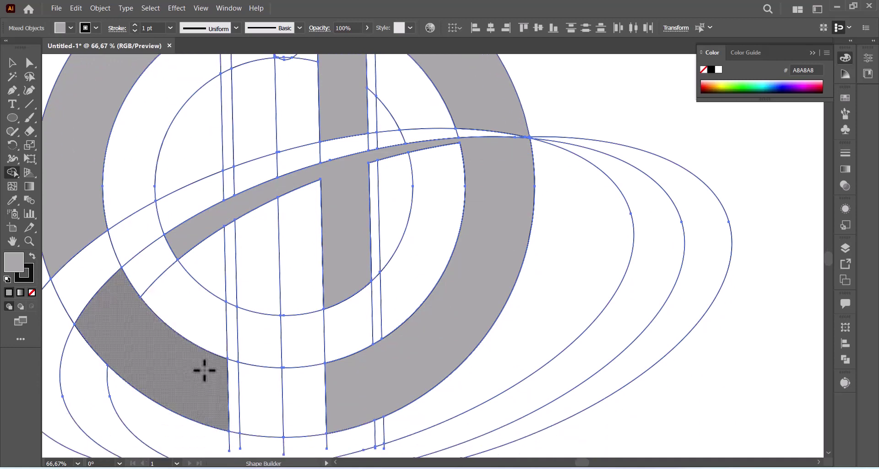
left_click(255, 397)
Join the left stem pieces through the band, plus the lower-left arc and upper stem piece.
scroll(257, 394, "up", 2)
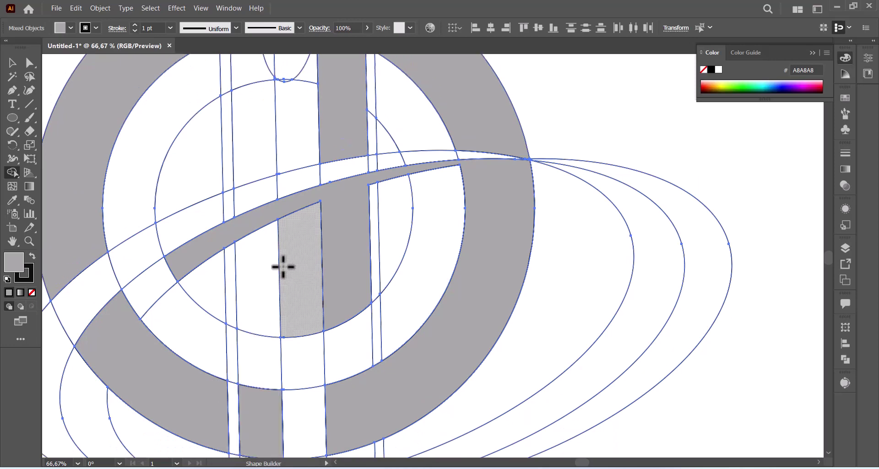
scroll(321, 238, "up", 1)
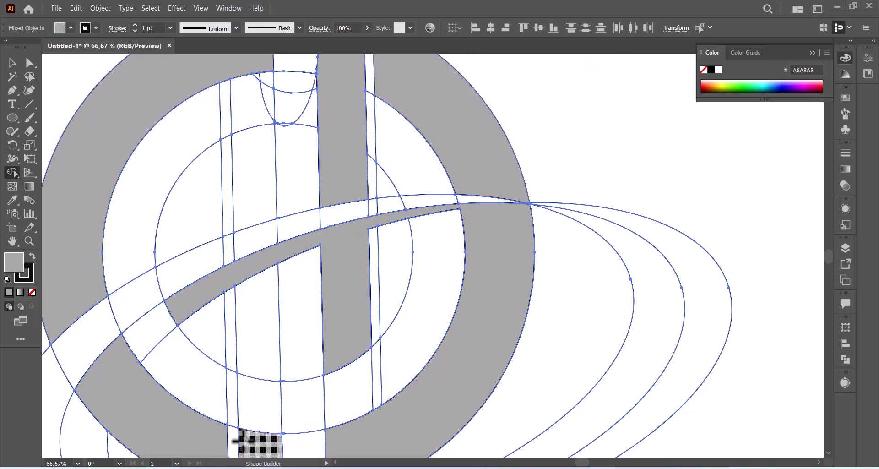
left_click_drag(252, 435, 255, 350)
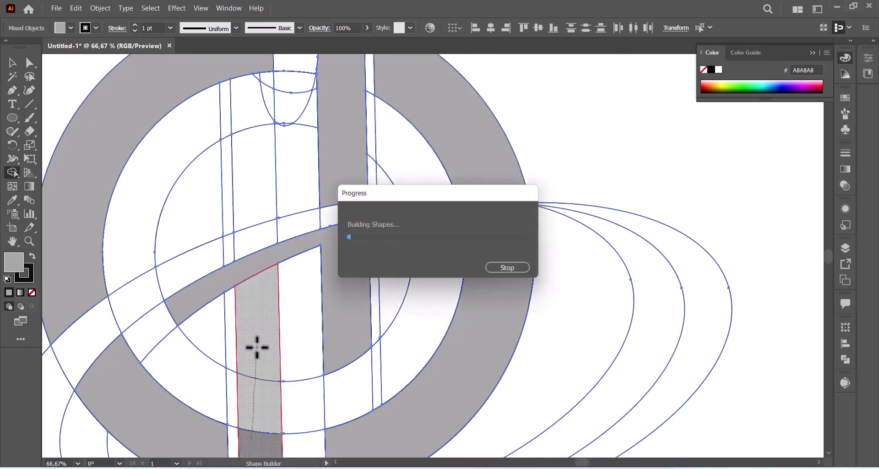
left_click_drag(262, 278, 259, 260)
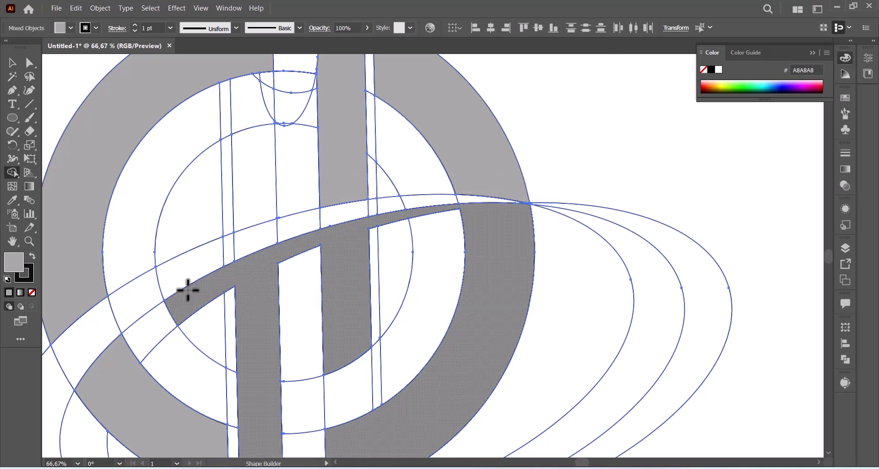
left_click_drag(172, 310, 128, 360)
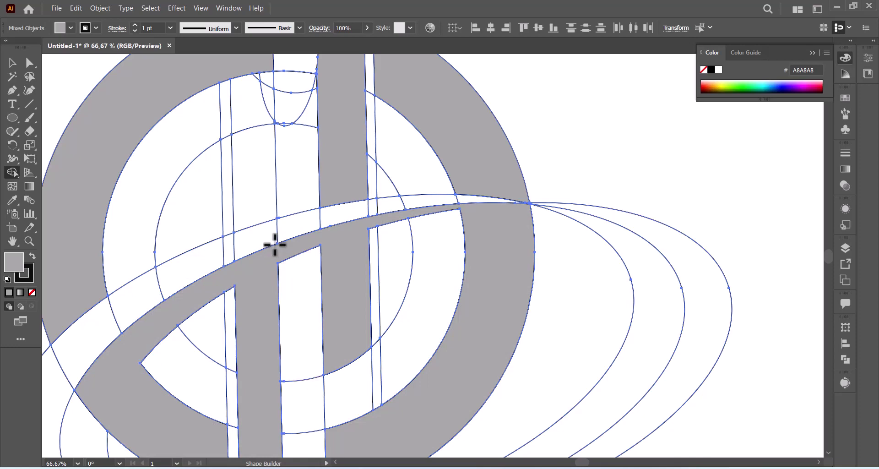
scroll(274, 243, "up", 2)
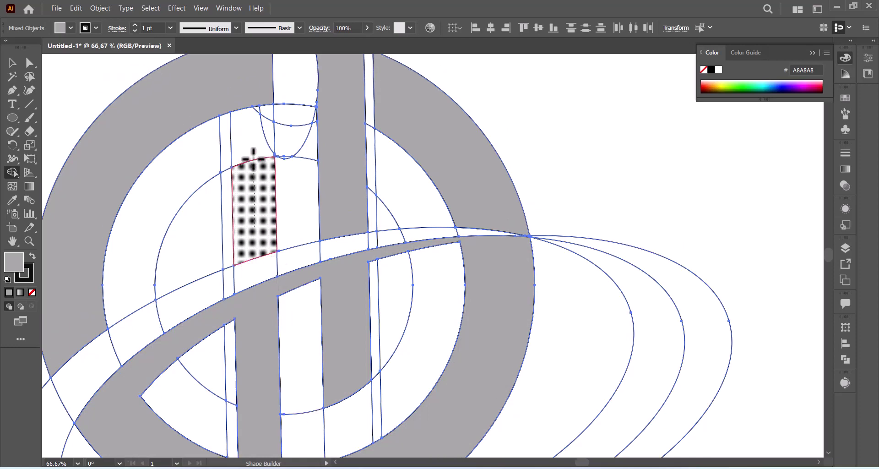
left_click_drag(253, 160, 263, 112)
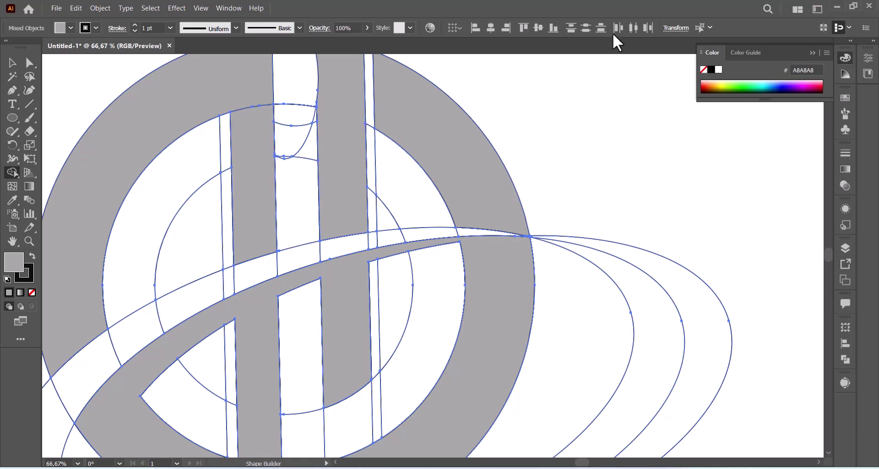
Zoom out to see the whole logo and marquee-select all its paths.
left_click(28, 241)
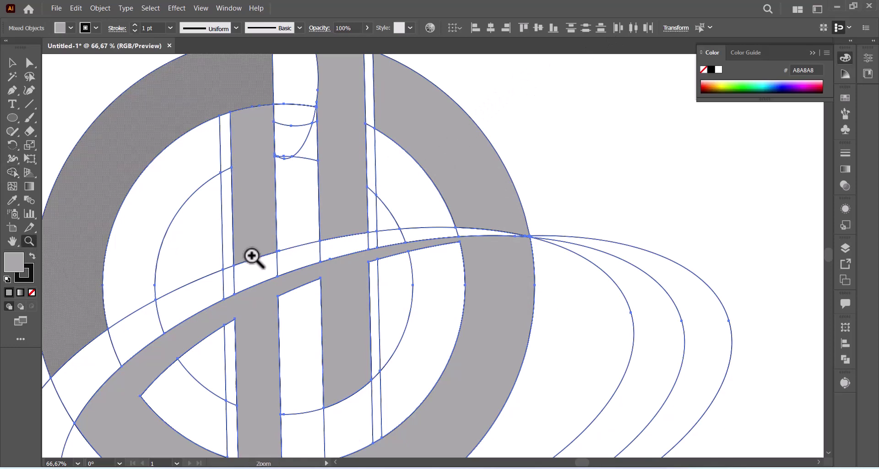
left_click(486, 334, "alt")
left_click(562, 340, "alt")
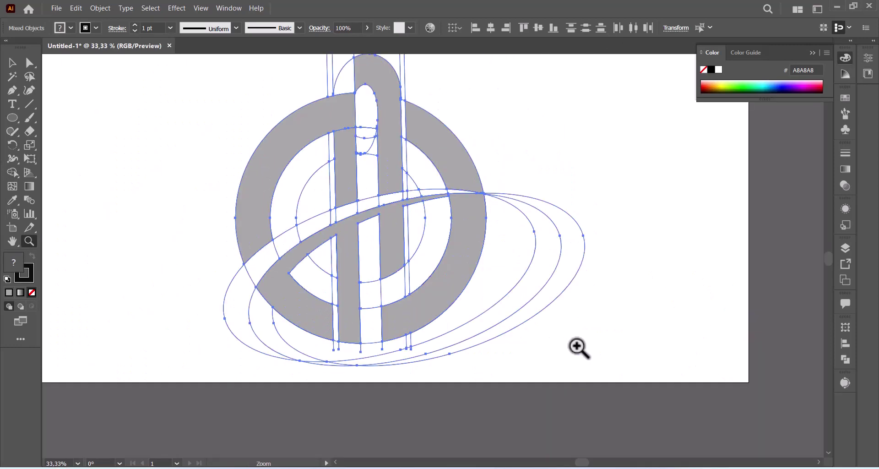
left_click(11, 63)
scroll(138, 167, "up", 1)
scroll(160, 180, "up", 1)
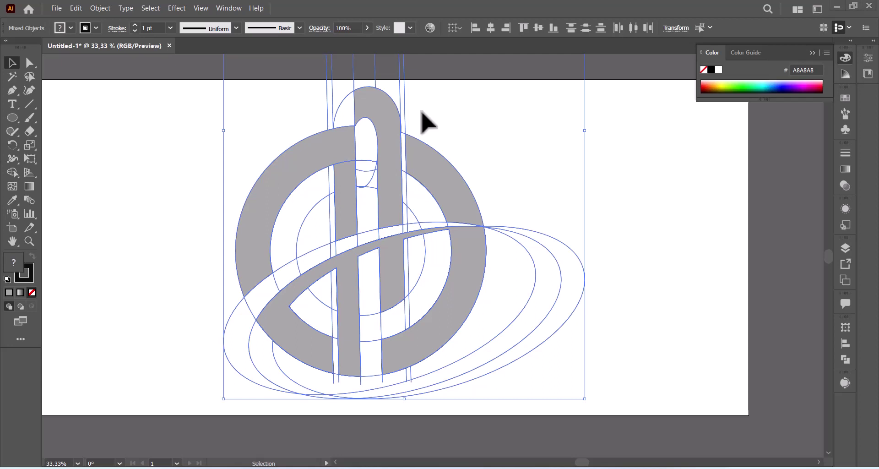
left_click(150, 156)
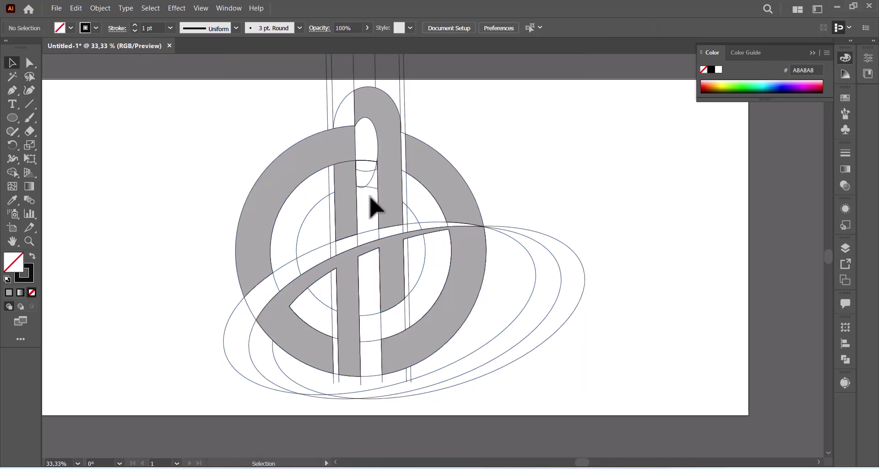
left_click(353, 204)
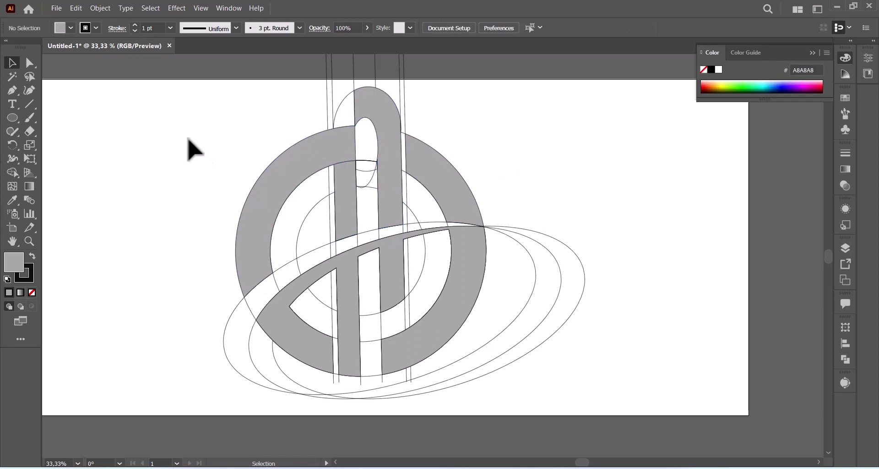
left_click_drag(184, 129, 559, 308)
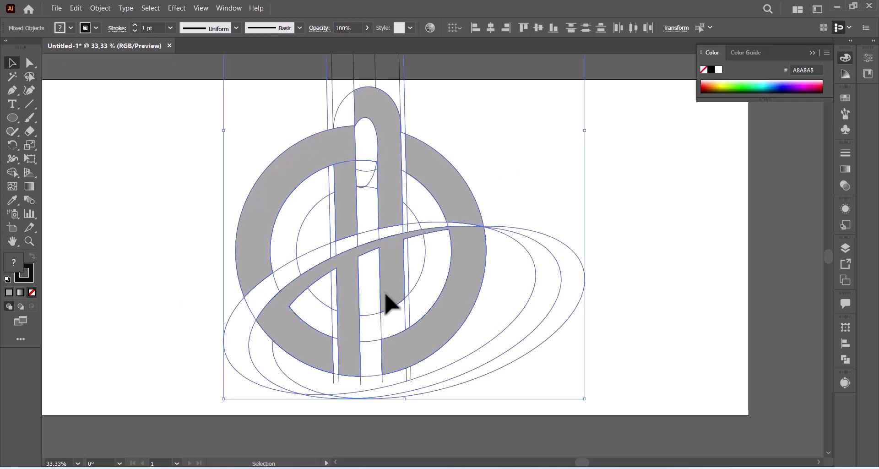
With Shape Builder, merge the left ring region with its stem and swoosh, and remove the stray line above.
left_click(11, 174)
left_click_drag(342, 154, 340, 180)
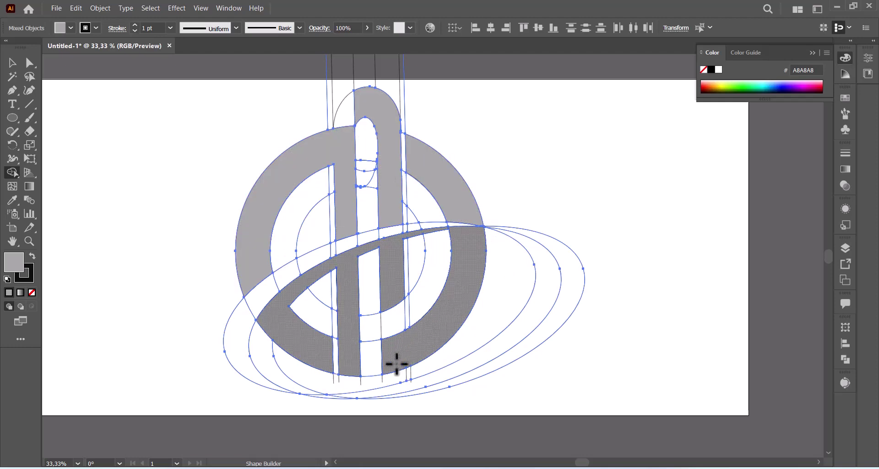
left_click(345, 344)
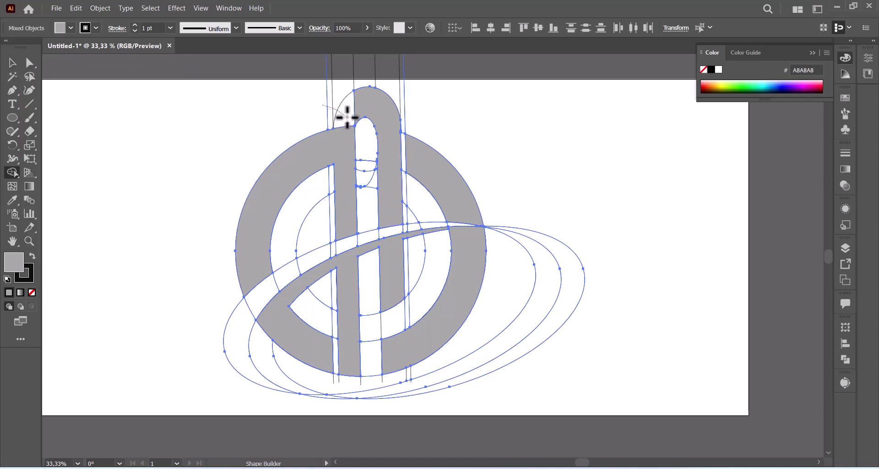
mouse_move(347, 117)
left_mouse_down()
mouse_move(294, 84)
mouse_move(341, 109)
left_mouse_up()
left_click(12, 63)
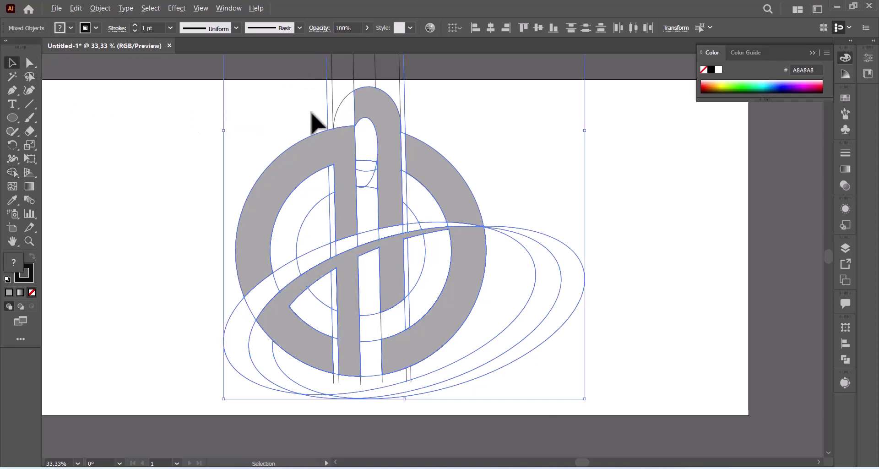
key("alt")
left_click(18, 168)
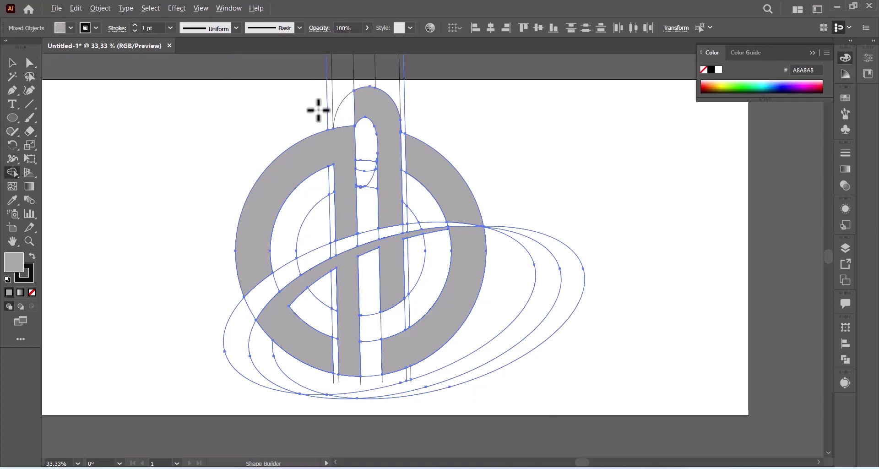
Delete the outer ellipse parts, inner circle arc and triangle piece, clearing the lens opening.
left_click_drag(343, 114, 334, 92)
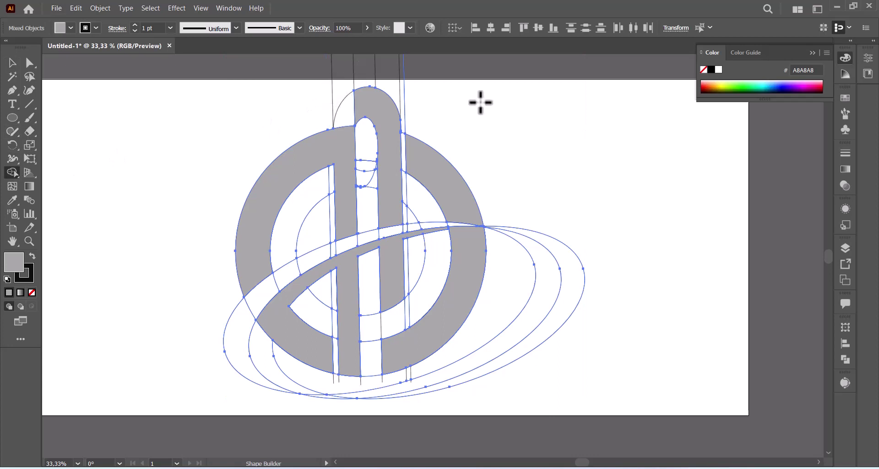
scroll(480, 103, "up", 2)
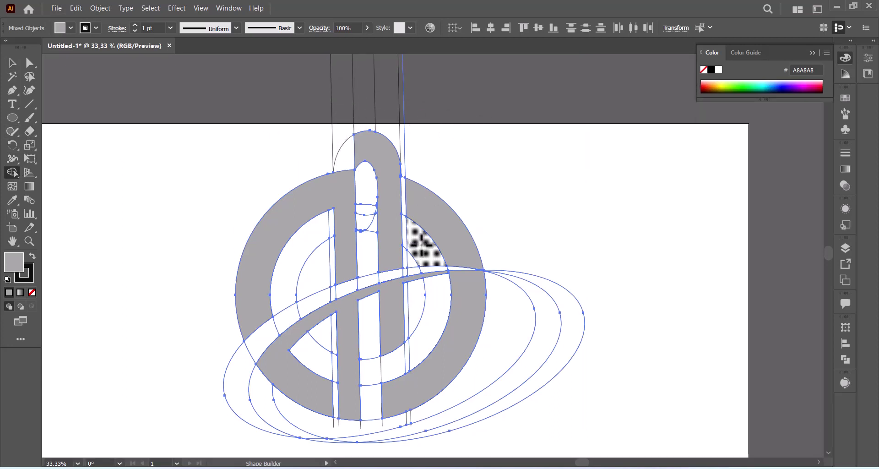
scroll(428, 247, "down", 2)
left_click_drag(533, 309, 573, 311)
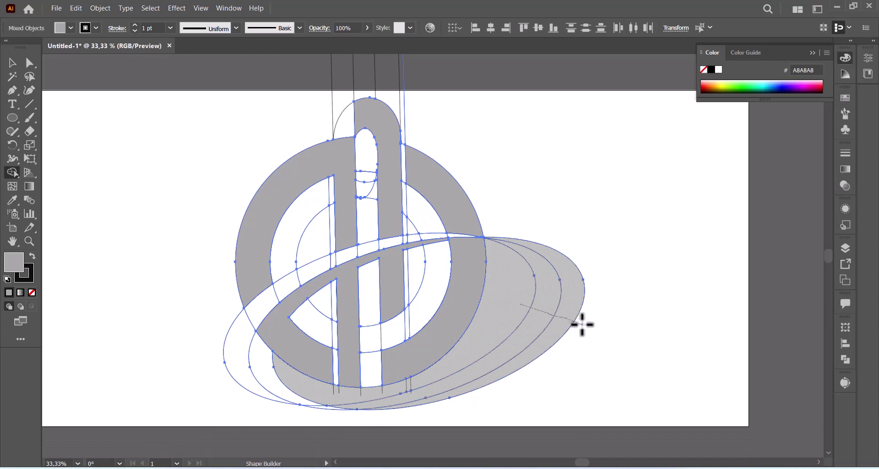
left_click_drag(293, 397, 286, 378)
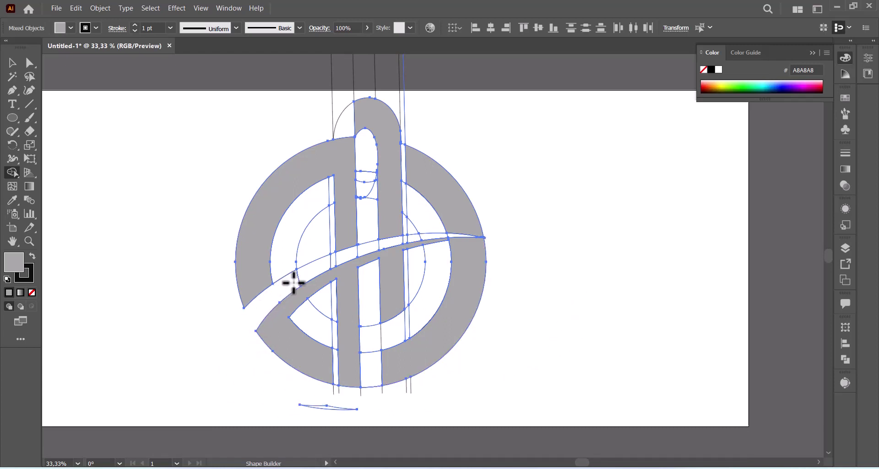
left_click_drag(300, 255, 294, 245)
left_click_drag(328, 305, 320, 324)
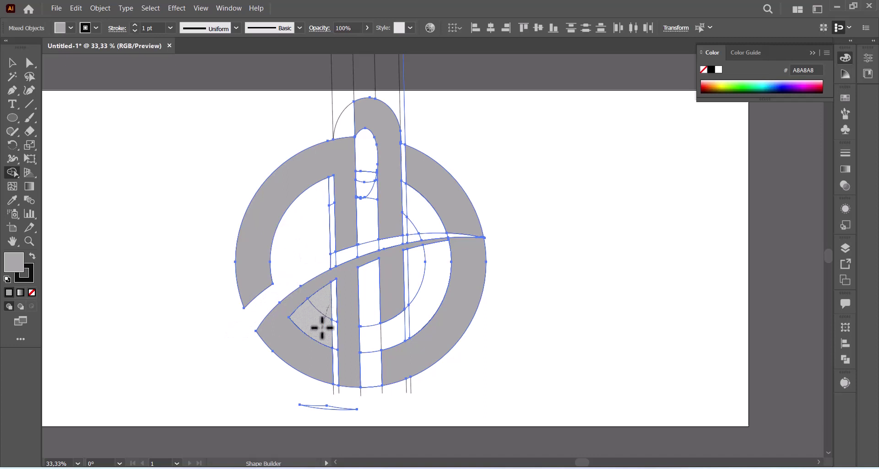
left_click(334, 329, "alt")
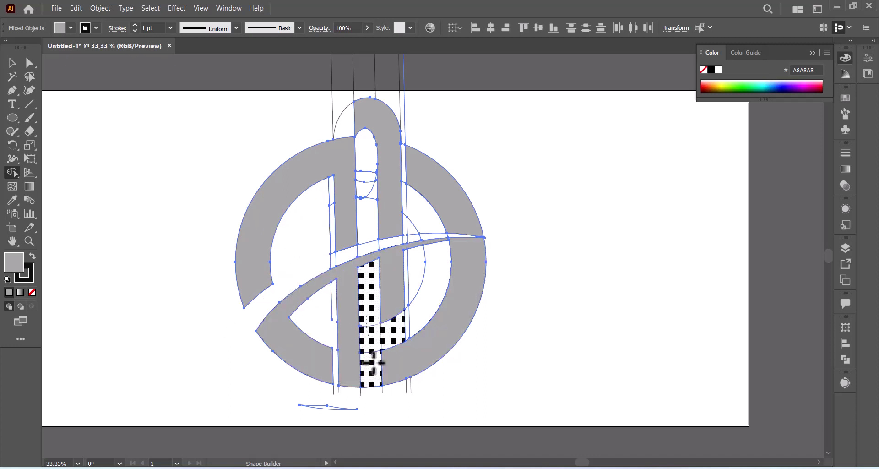
Merge the right stem pieces, the thin sliver and the small pieces inside the arch.
mouse_move(374, 342)
left_mouse_down()
mouse_move(422, 314)
mouse_move(416, 272)
mouse_move(407, 268)
left_mouse_up()
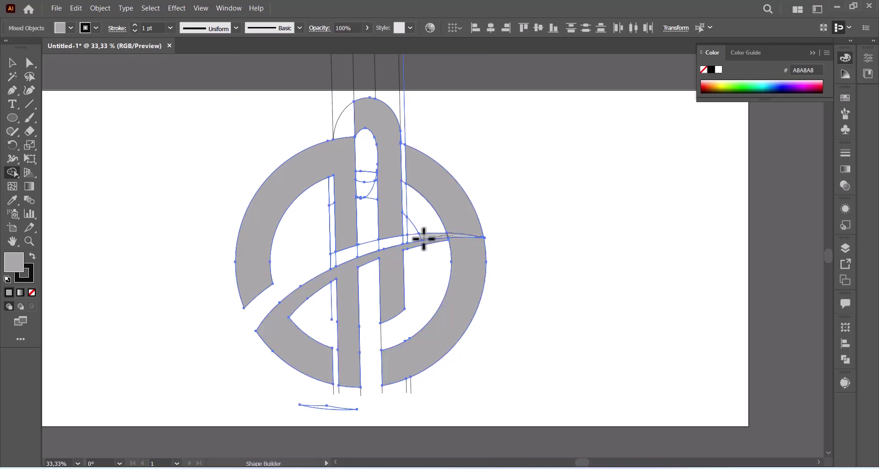
left_click_drag(404, 238, 330, 257)
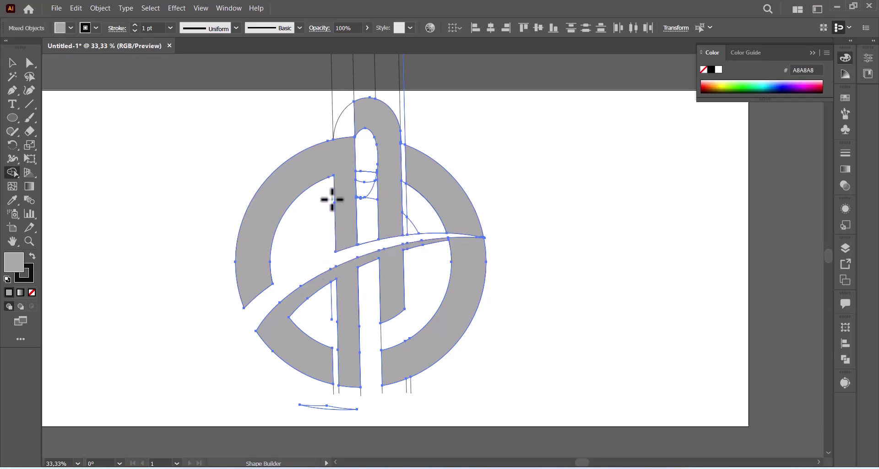
left_click_drag(367, 144, 367, 206)
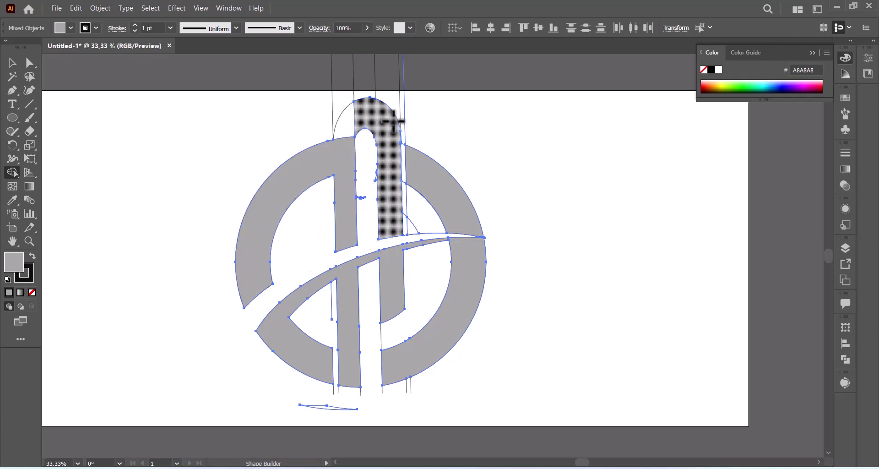
scroll(310, 182, "up", 1)
Select the arch, ring and swoosh shapes and move the logo away from the construction lines.
left_click(12, 62)
left_click(157, 142)
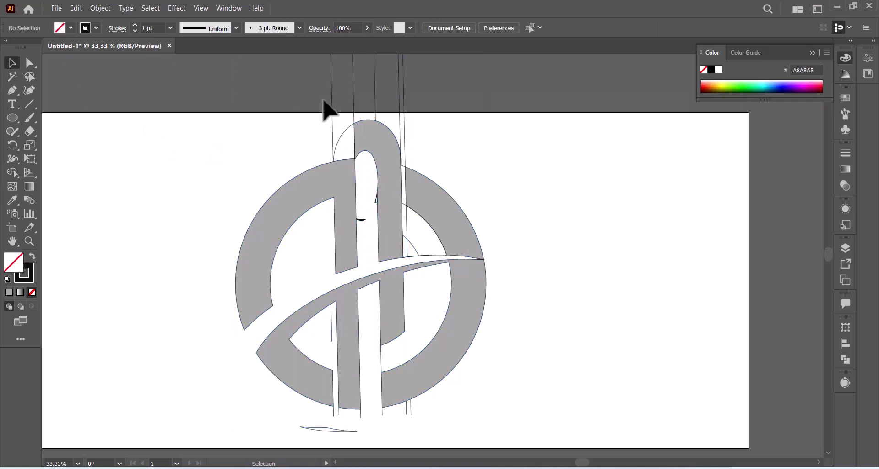
left_click(371, 156)
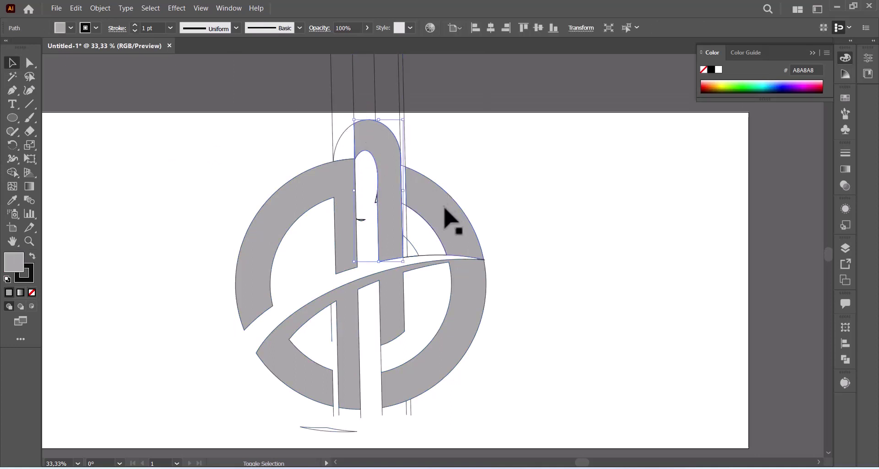
left_click(456, 247, "shift")
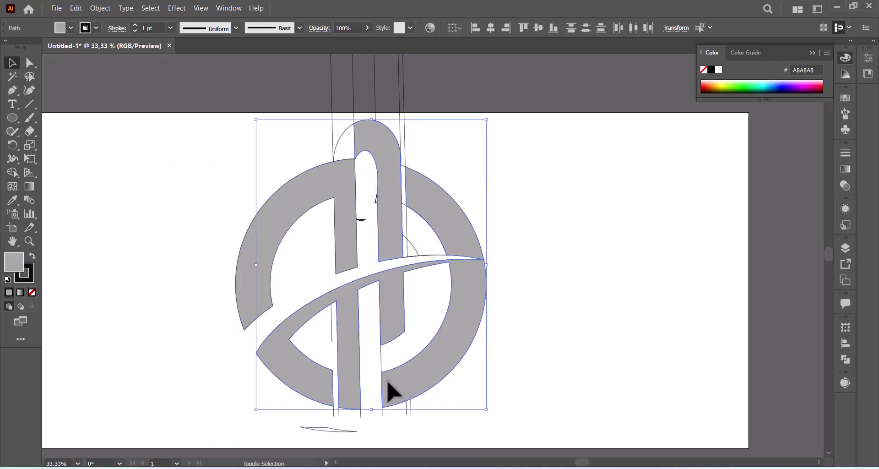
left_click(261, 285, "shift")
left_click_drag(280, 244, 553, 232)
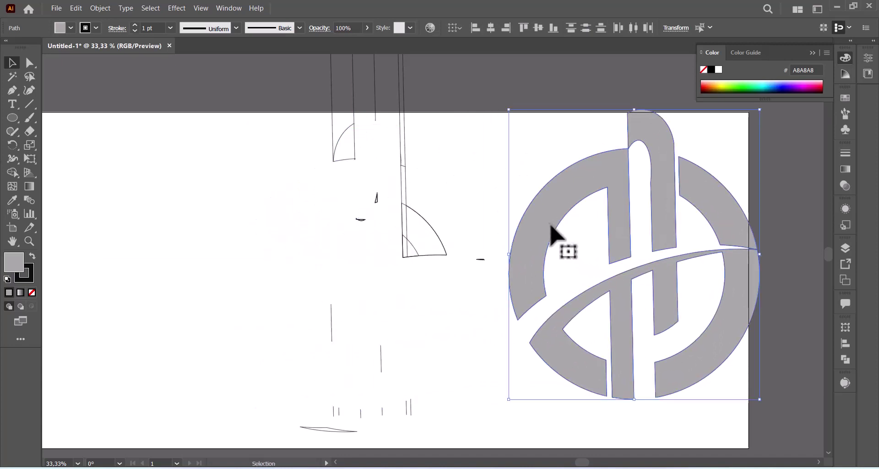
scroll(366, 233, "up", 1)
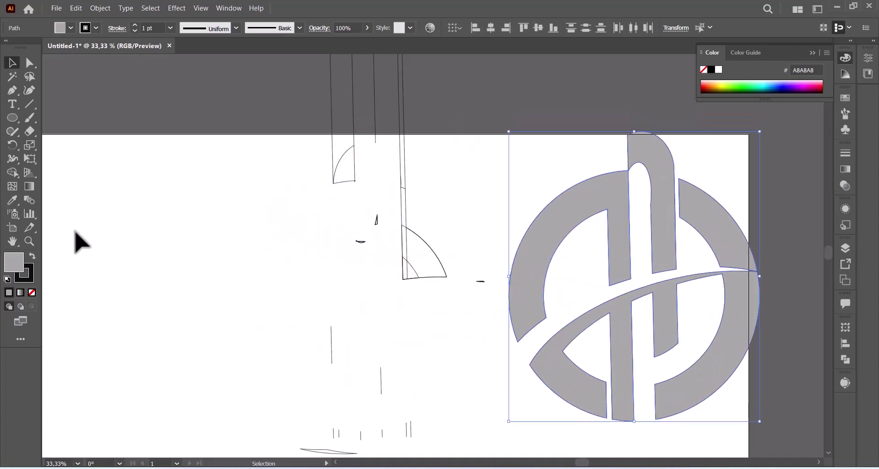
Zoom out to the whole artboard and clear away the leftover construction lines on the left.
left_click(28, 241)
left_click(515, 281, "alt")
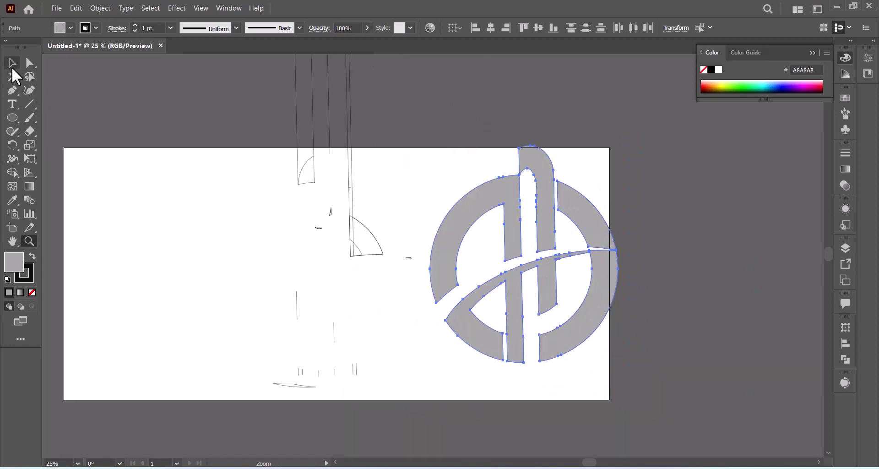
left_click(12, 67)
left_click(123, 121)
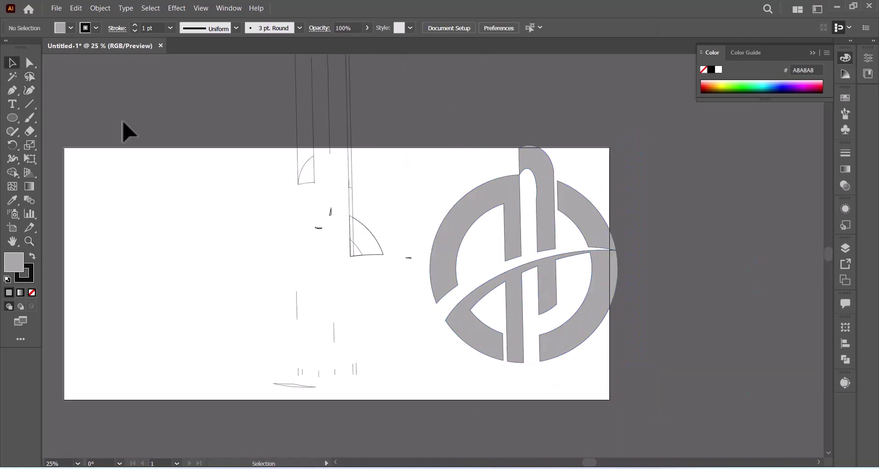
left_click_drag(160, 147, 408, 420)
left_click(410, 412)
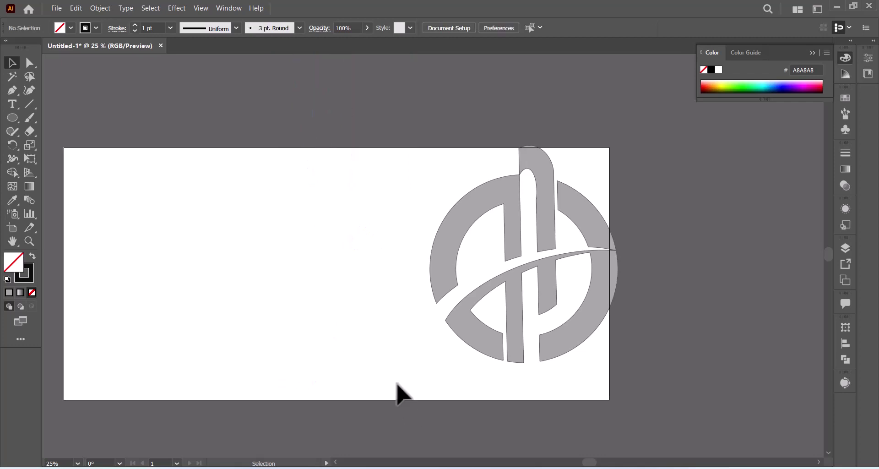
Move the logo toward the artboard centre and shrink it proportionally to about 605 × 699 px.
left_click_drag(597, 134, 384, 380)
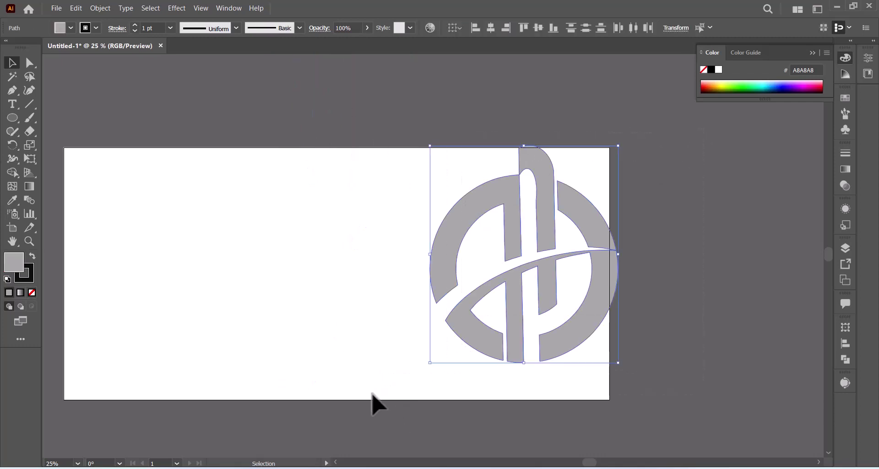
mouse_move(531, 345)
left_mouse_down()
mouse_move(461, 357)
mouse_move(364, 355)
left_mouse_up()
left_click_drag(420, 376, 392, 344)
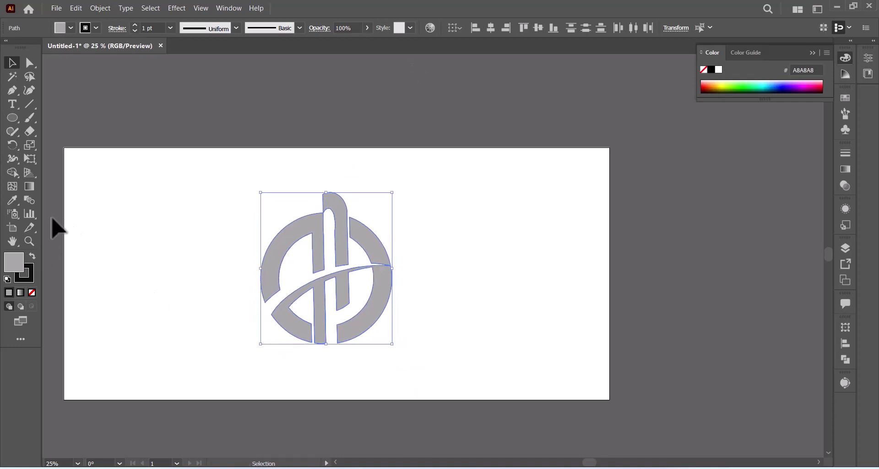
Zoom in on the logo and set its Stroke to None.
left_click(30, 241)
left_click(357, 274)
left_click(477, 289)
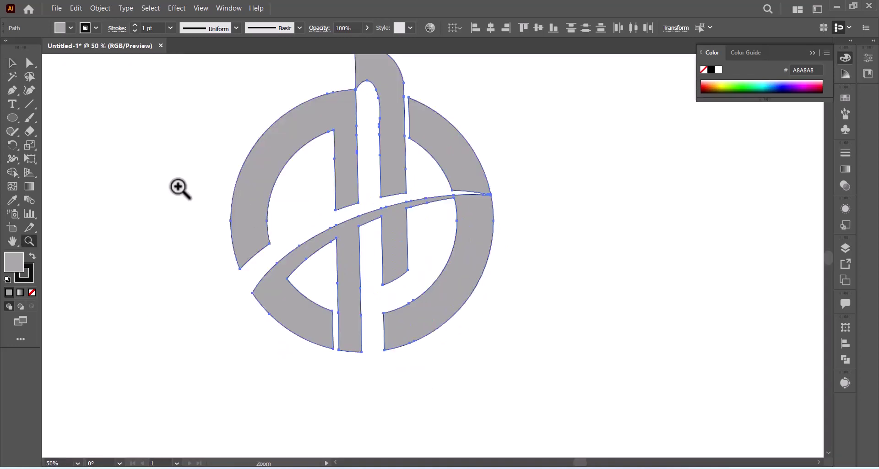
scroll(252, 206, "up", 2)
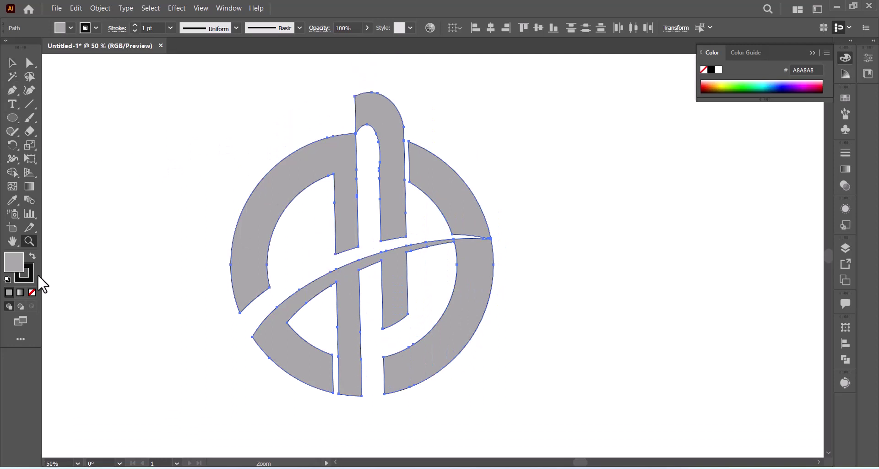
left_click(33, 291)
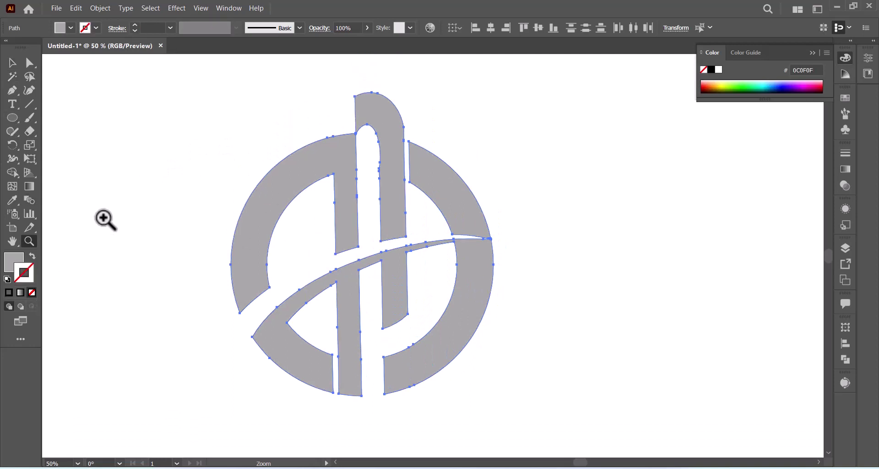
Check the stroke-free arch and swoosh shapes by selecting each, then deselect.
left_click(12, 63)
left_click(153, 123)
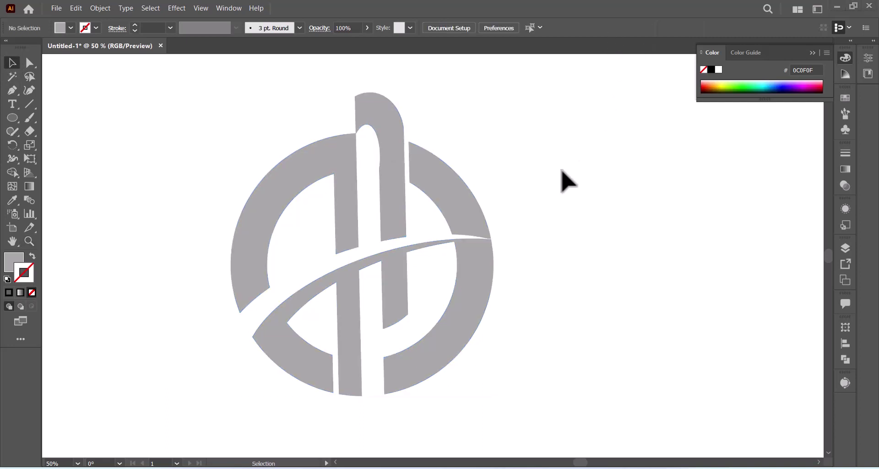
left_click(391, 180)
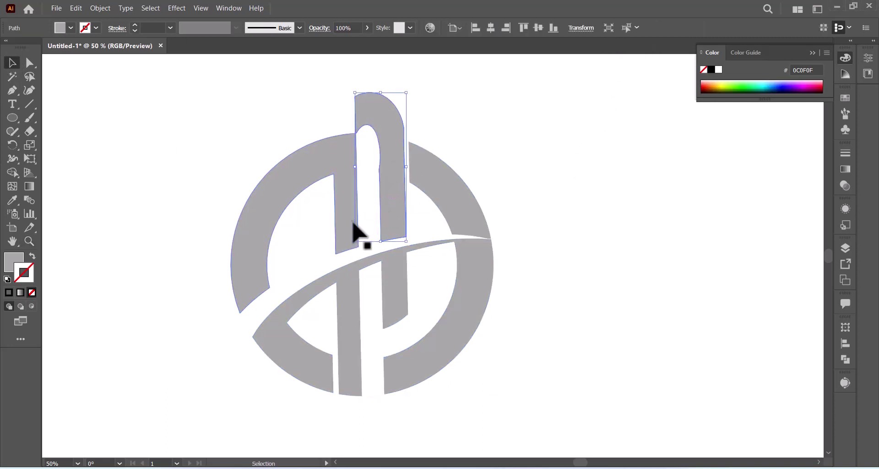
left_click(350, 288)
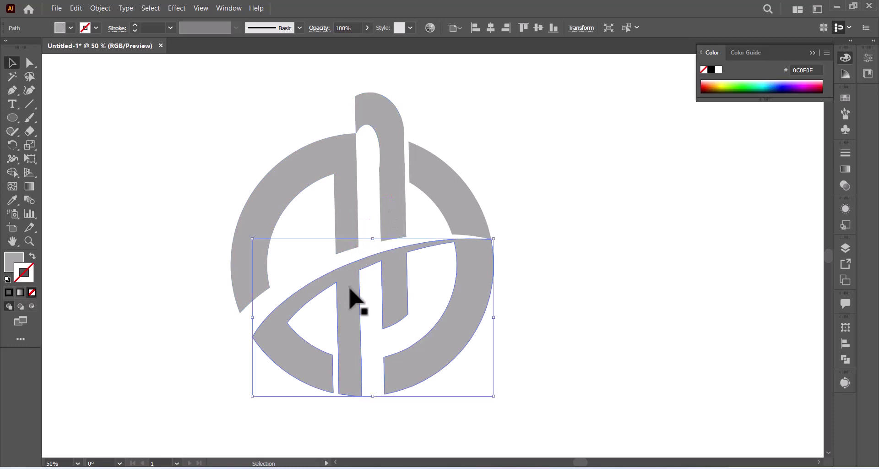
left_click(574, 311)
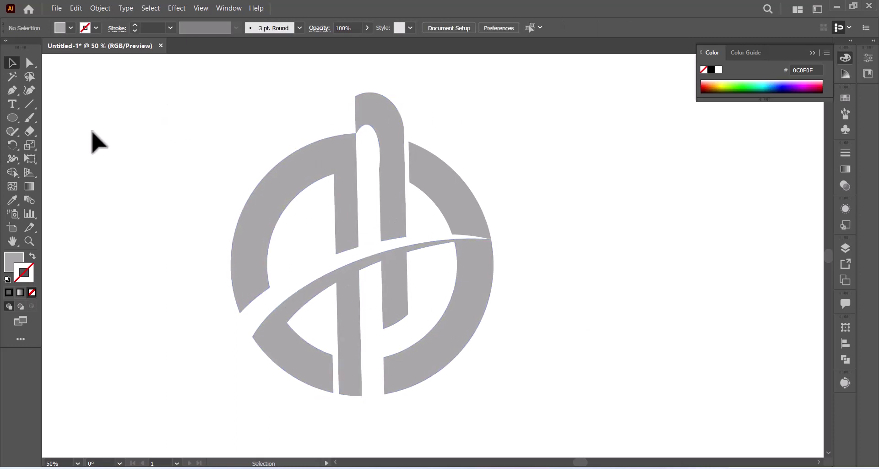
left_click(30, 118)
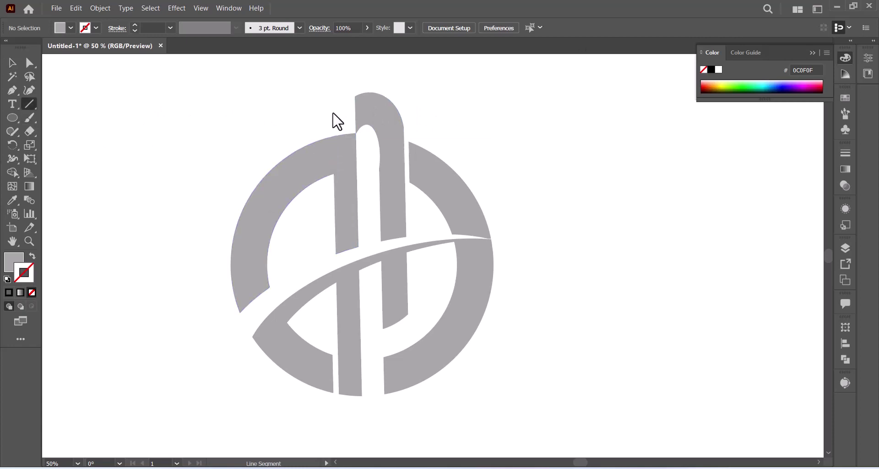
Draw a short vertical line above the ring beside the arch.
left_click_drag(332, 96, 332, 212)
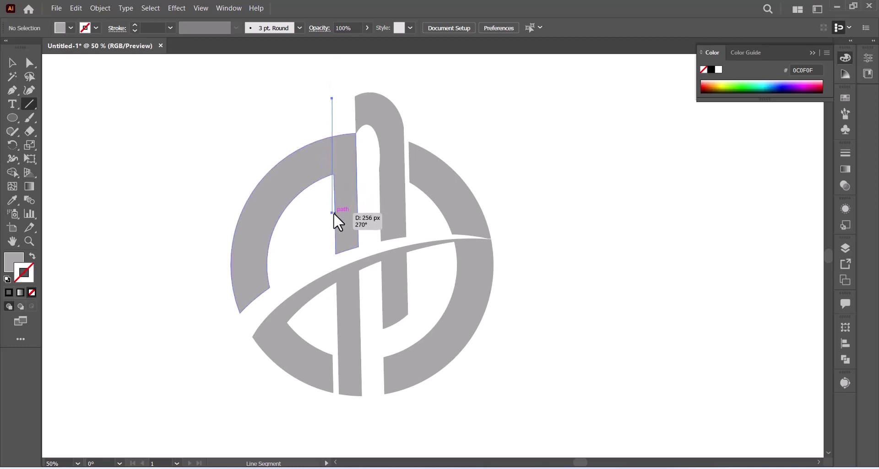
left_click_drag(333, 213, 336, 215)
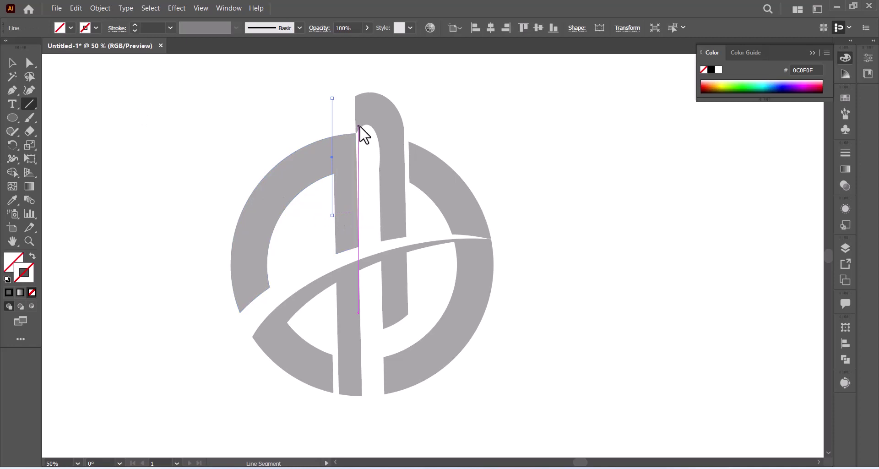
key("ctrl+shift+a")
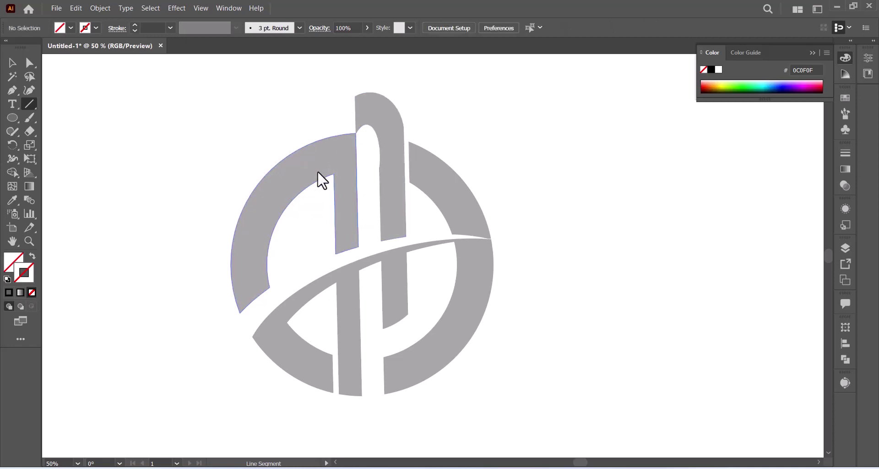
left_click_drag(334, 185, 341, 97)
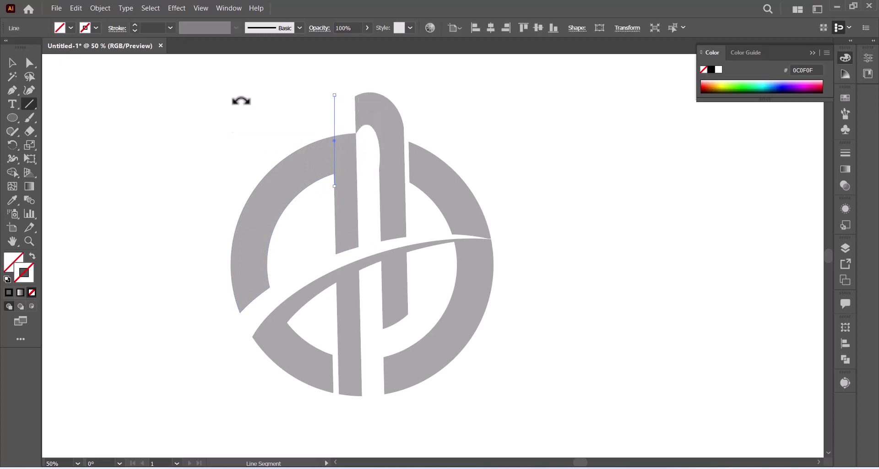
Alt-drag a copy of the line 12 px left, then marquee-select the whole logo.
key("v")
key("ctrl+shift+a")
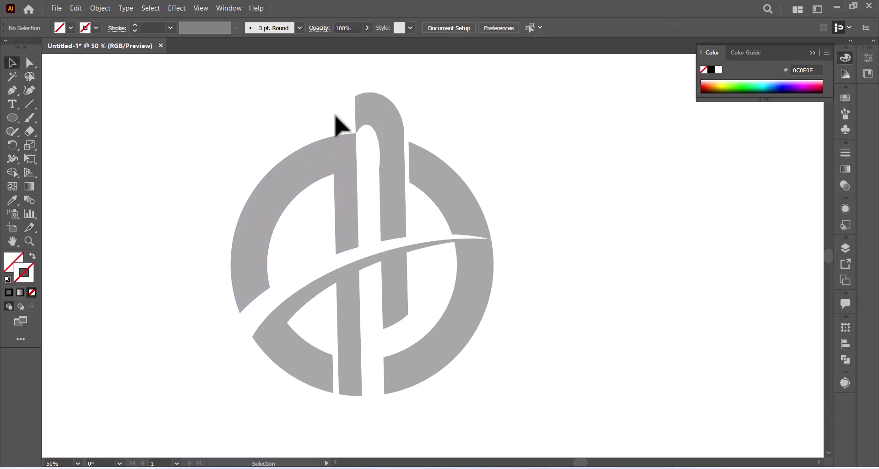
left_click(331, 122)
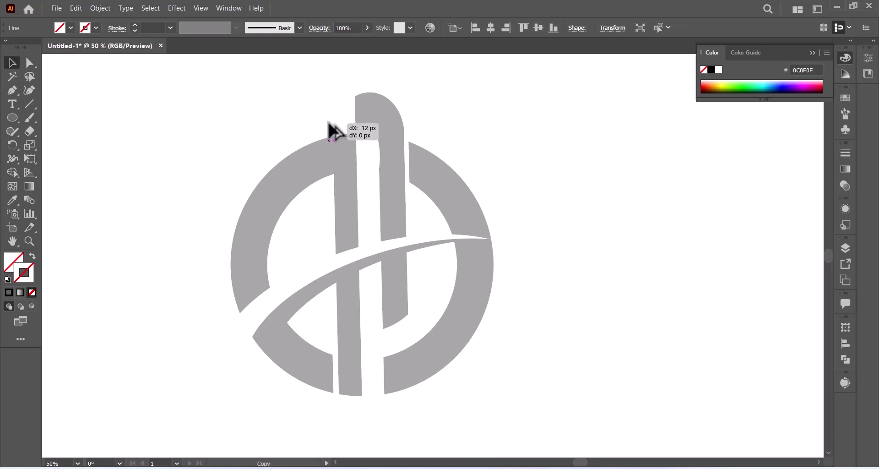
left_click_drag(329, 122, 330, 122)
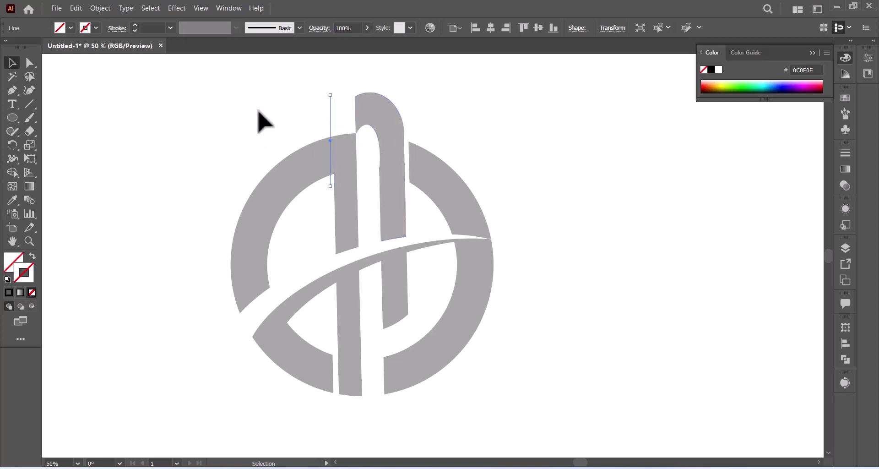
left_click(233, 101)
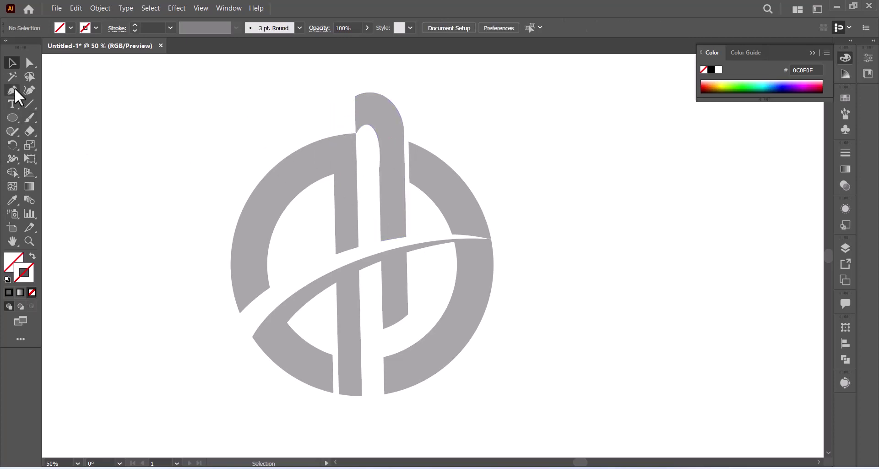
left_click_drag(210, 91, 563, 338)
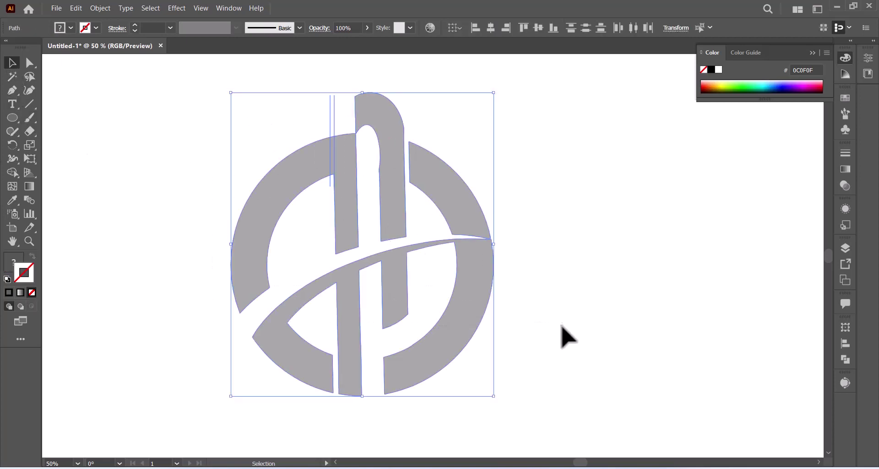
Delete the thin sliver above the ring with Shape Builder, then deselect the artwork.
left_click(10, 171)
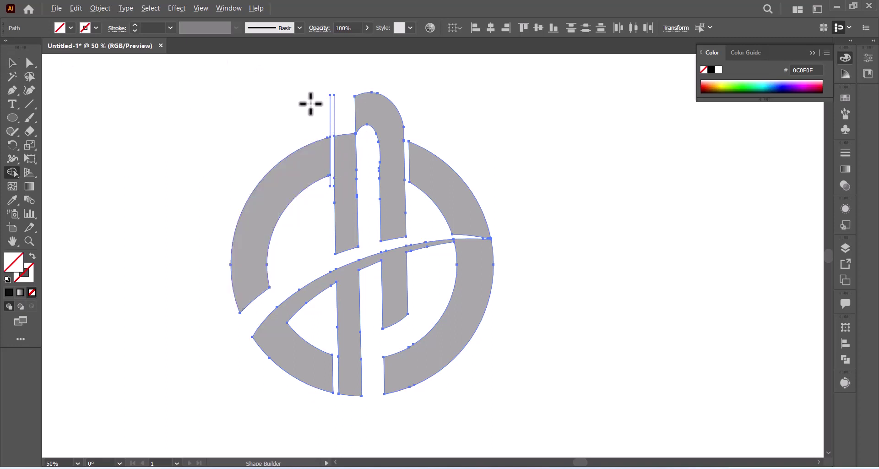
left_click(332, 120, "alt")
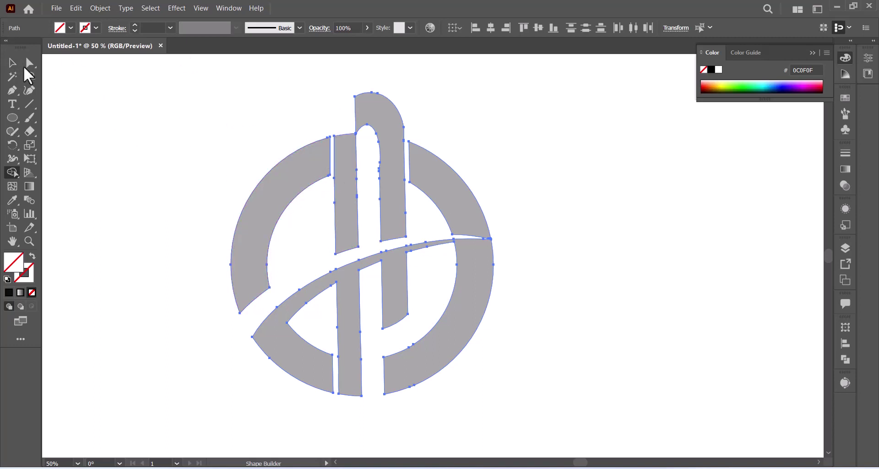
left_click(13, 63)
left_click(140, 106)
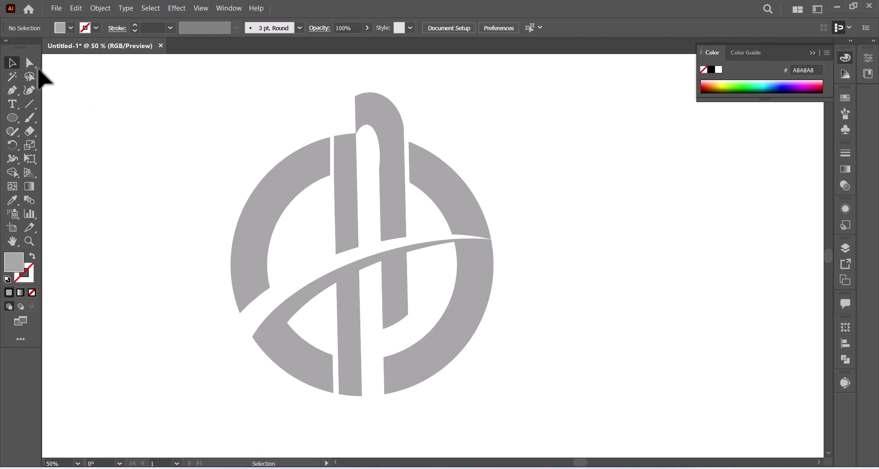
Select the n-shaped stem together with the lower swoosh piece and show the Align panel.
left_click(391, 142)
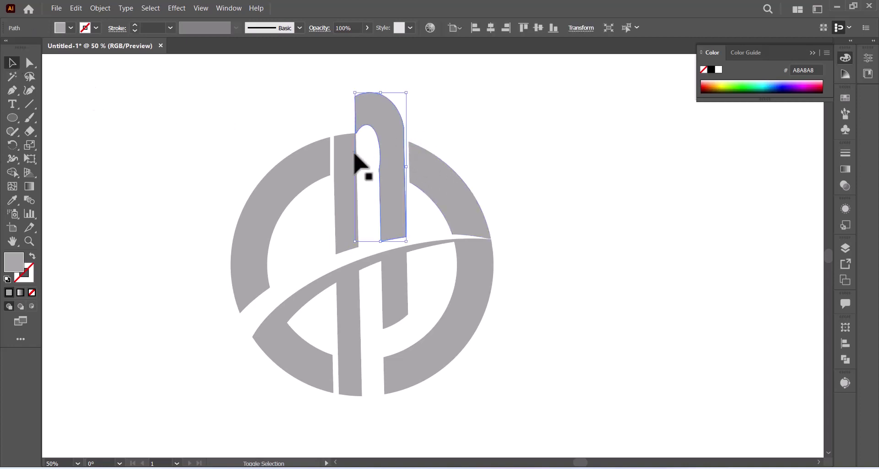
left_click(359, 320, "shift")
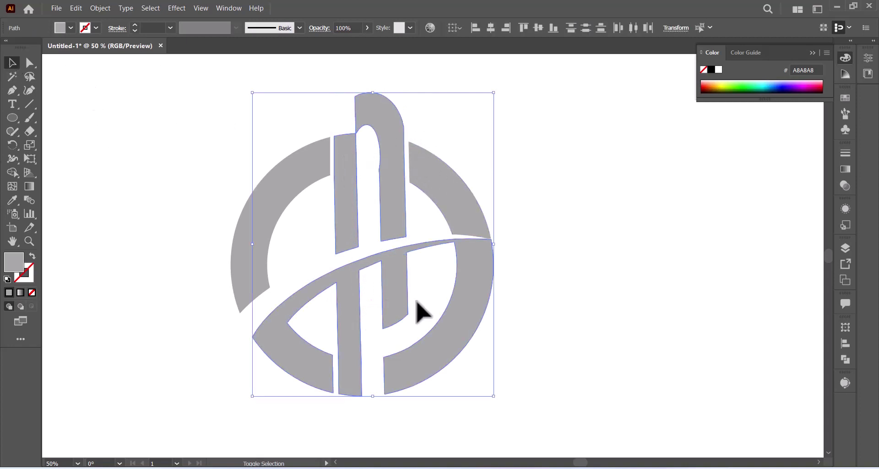
left_click(577, 281)
left_click(396, 231)
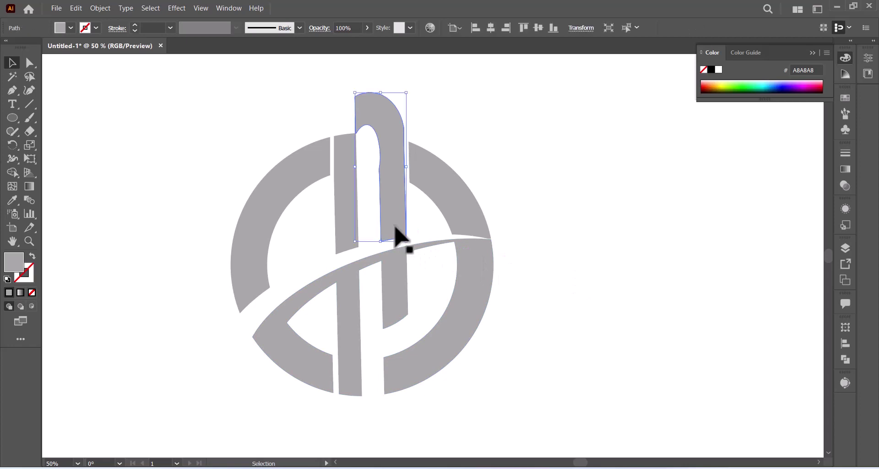
left_click(351, 326)
left_click(572, 361)
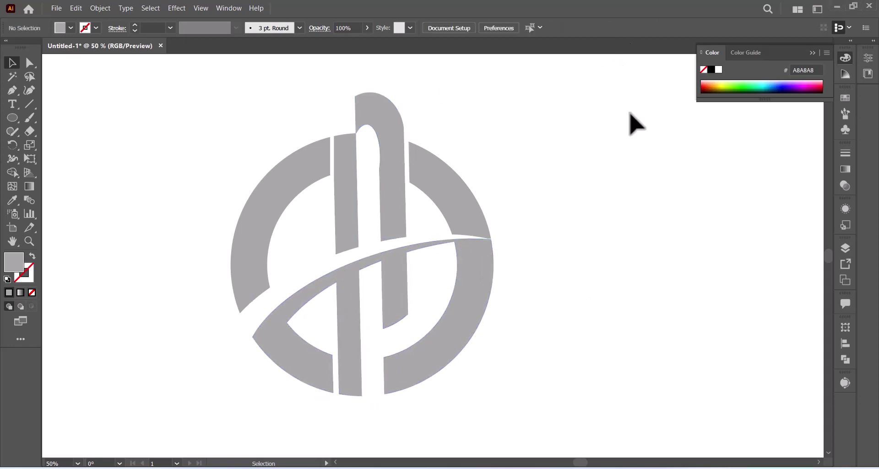
left_click(383, 187)
left_click(344, 210, "shift")
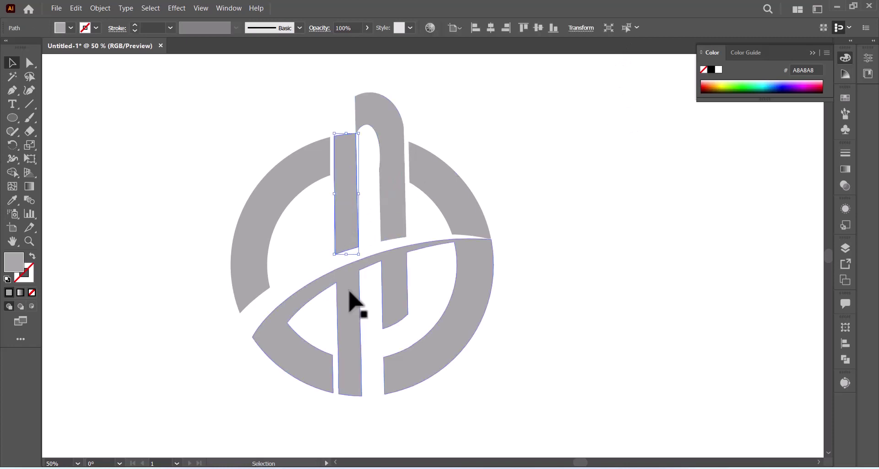
left_click(369, 294, "shift")
left_click(397, 218, "shift")
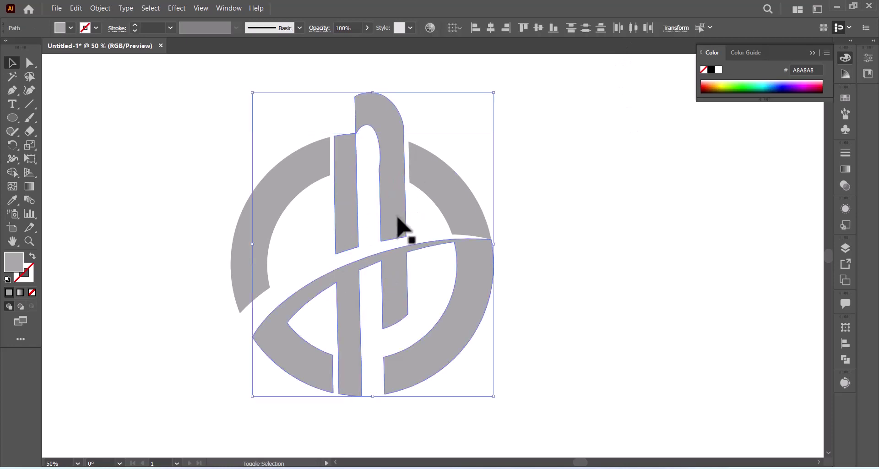
left_click(845, 345)
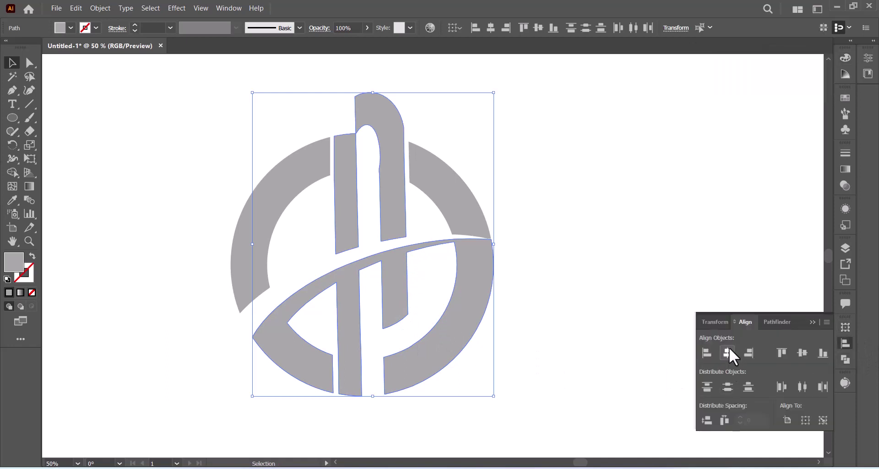
In Pathfinder, unite the ring's upper-left and upper-right arcs into one shape.
left_click(845, 360)
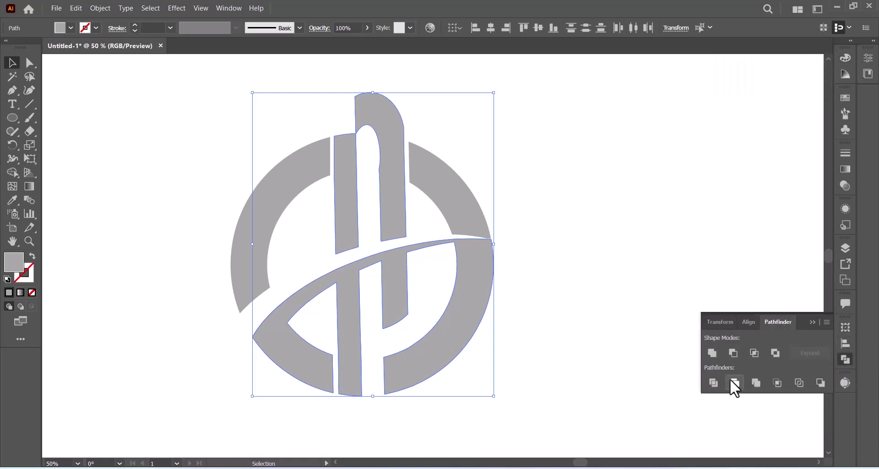
left_click(577, 212)
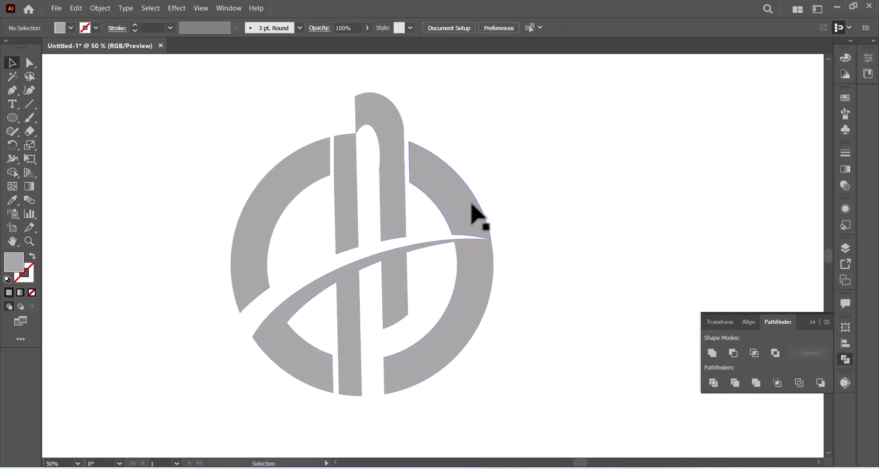
left_click(471, 216)
left_click(309, 186, "shift")
left_click(308, 355, "shift")
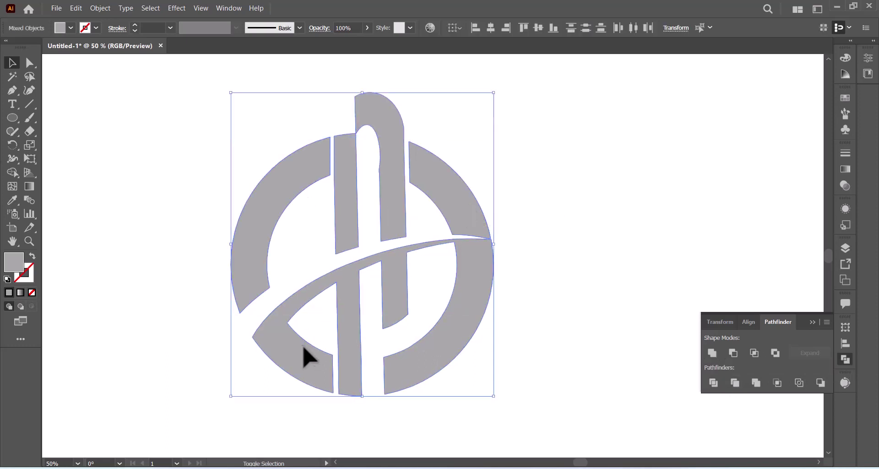
left_click(533, 202)
left_click(471, 210)
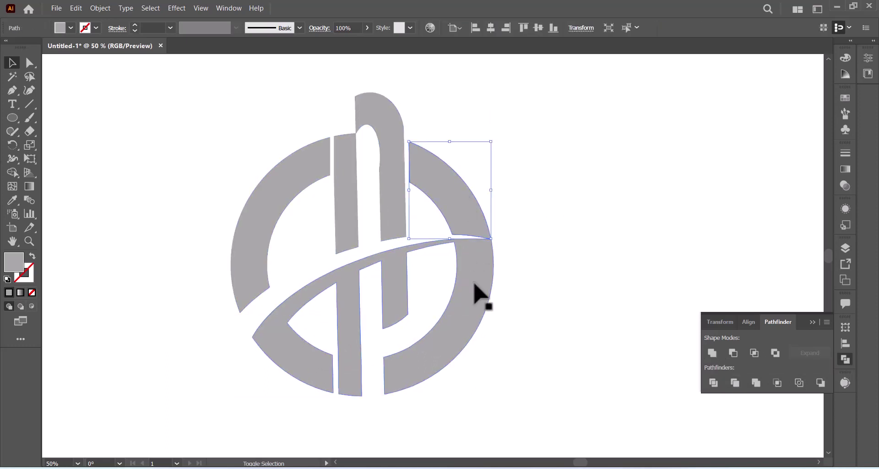
left_click(268, 213, "shift")
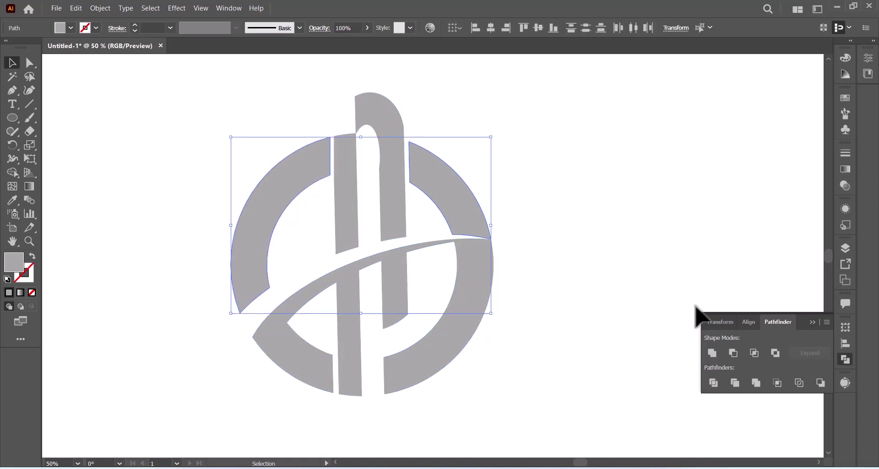
left_click(711, 355)
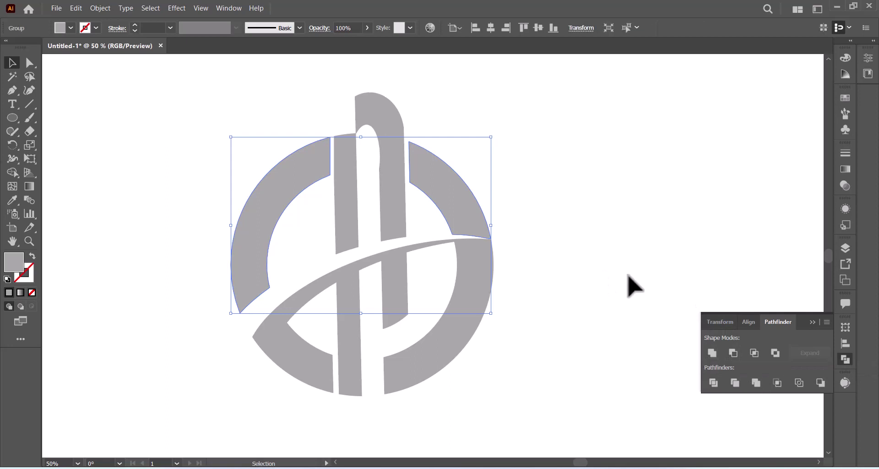
left_click(506, 313)
left_click(459, 334)
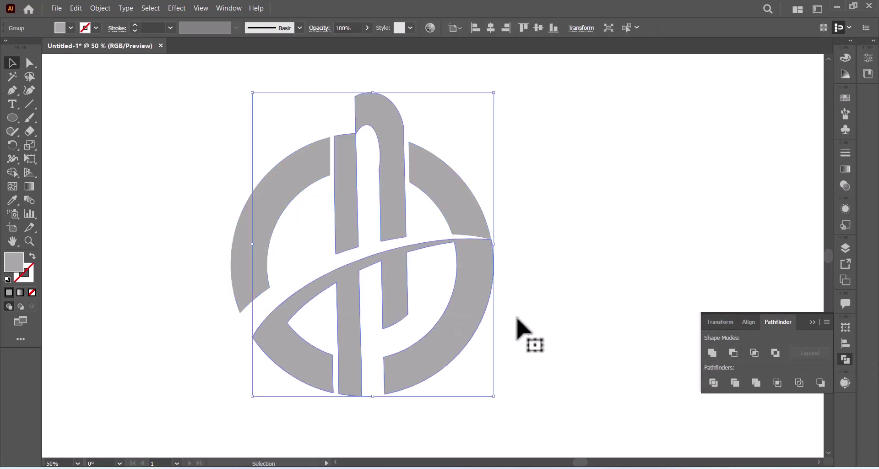
left_click(609, 302)
Select every logo piece and give it a radial gradient fill.
left_click_drag(159, 86, 547, 412)
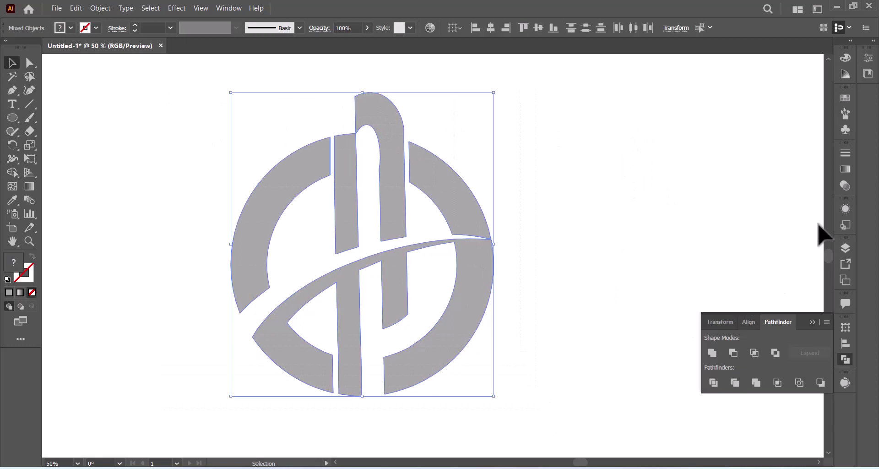
left_click(845, 169)
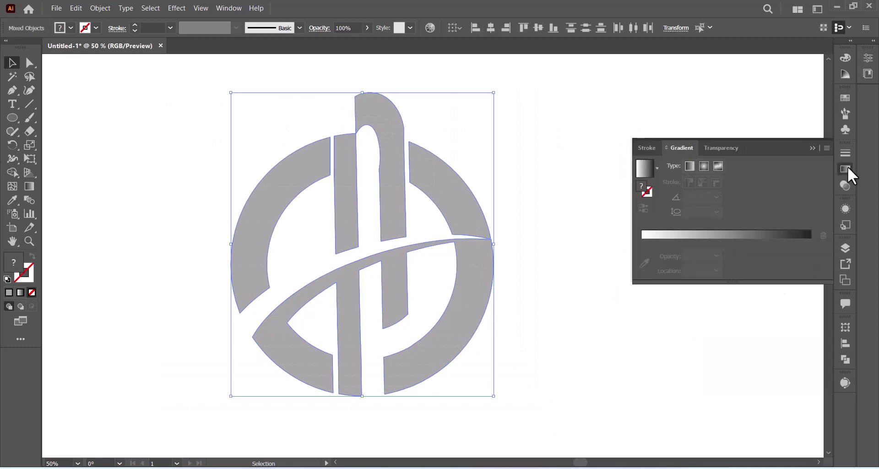
left_click(704, 166)
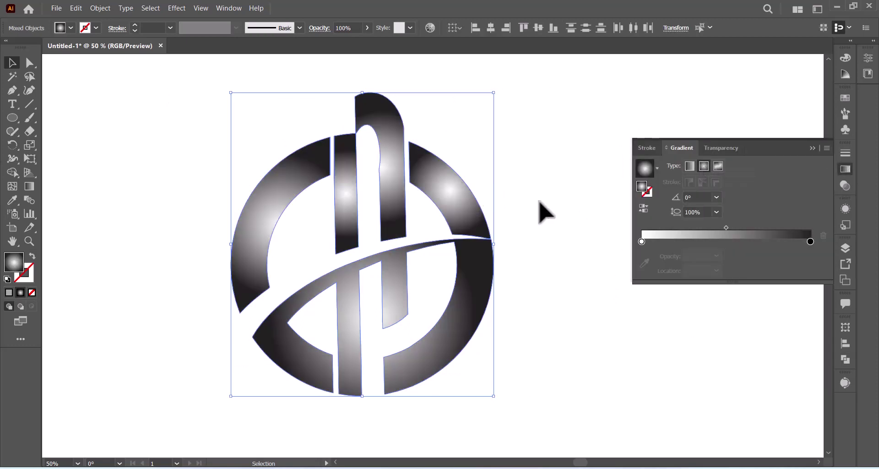
Set the gradient stops to navy at the centre and blue outside, midpoint at 33%.
double_click(810, 241)
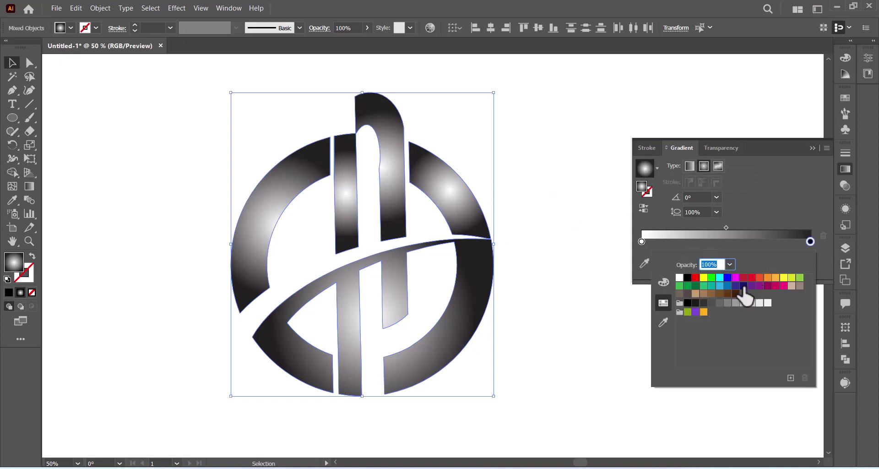
left_click(727, 286)
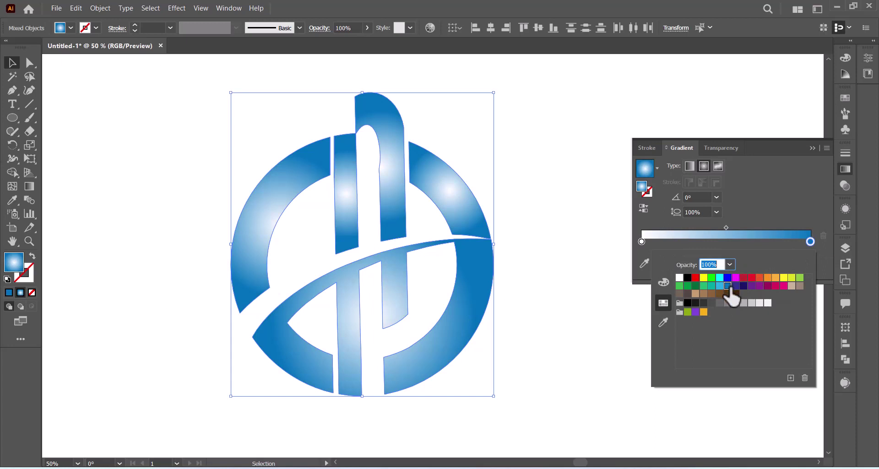
double_click(641, 241)
left_click(734, 285)
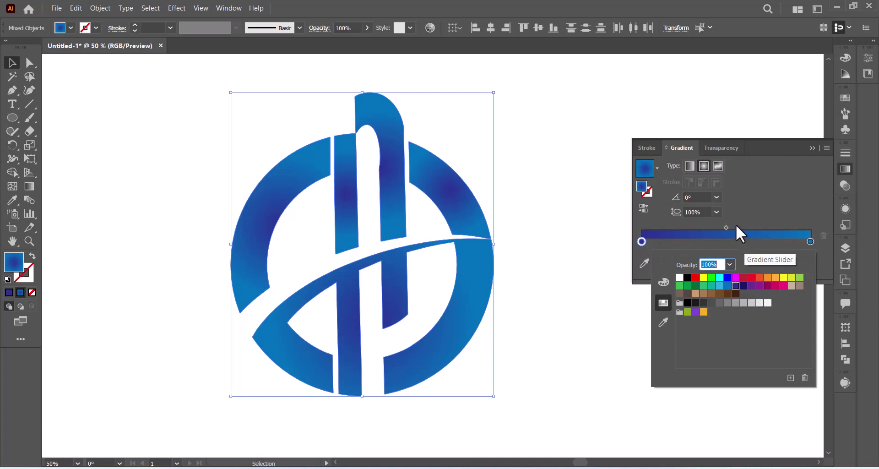
left_click(742, 286)
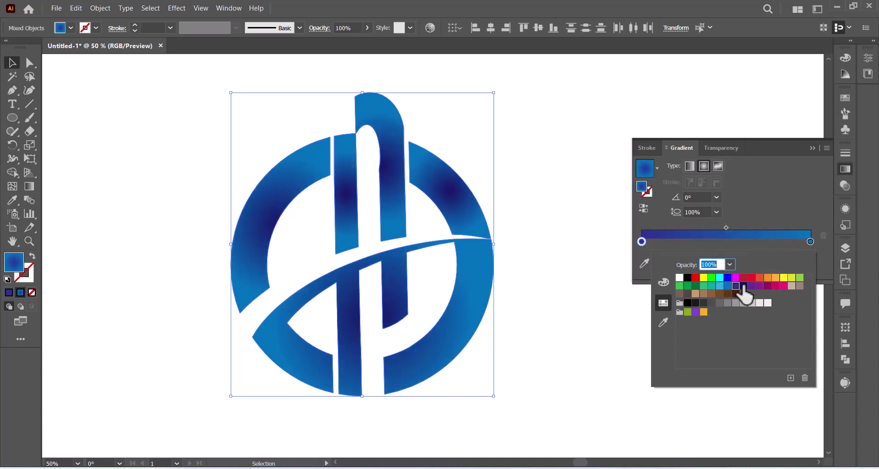
left_click(727, 227)
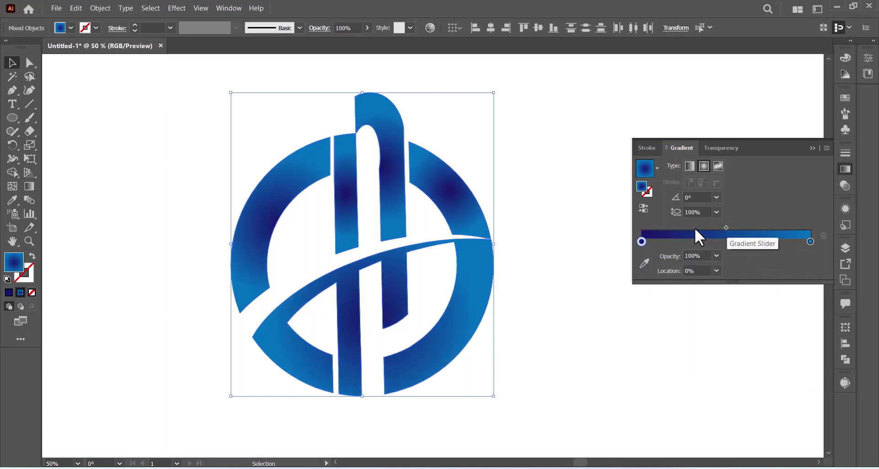
left_click_drag(725, 227, 698, 227)
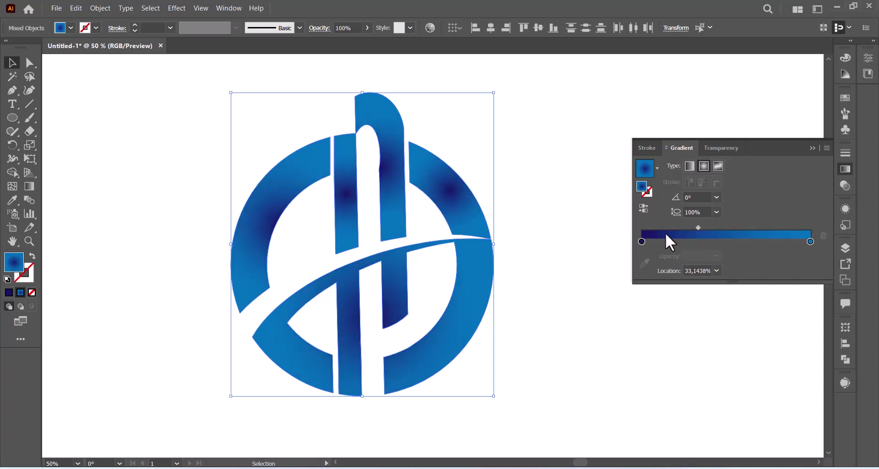
Deselect the logo, zoom out to the whole artboard and collapse the Gradient panel.
left_click(223, 151)
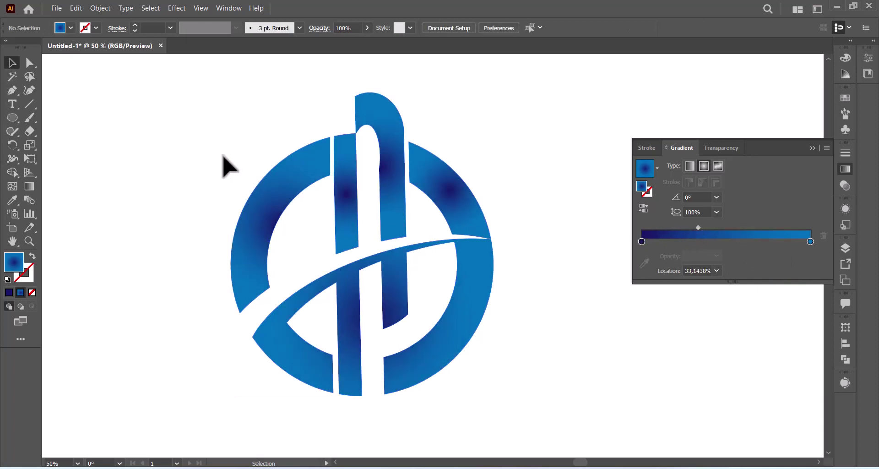
left_click(29, 241)
left_click(385, 249, "alt")
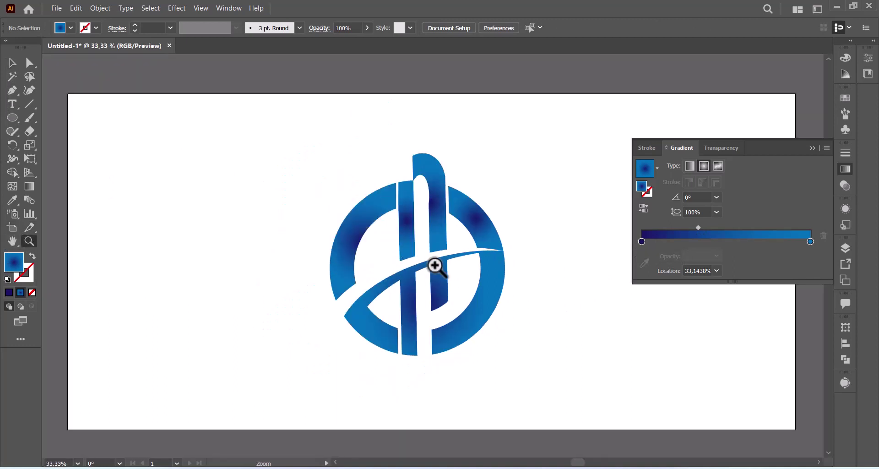
left_click(811, 147)
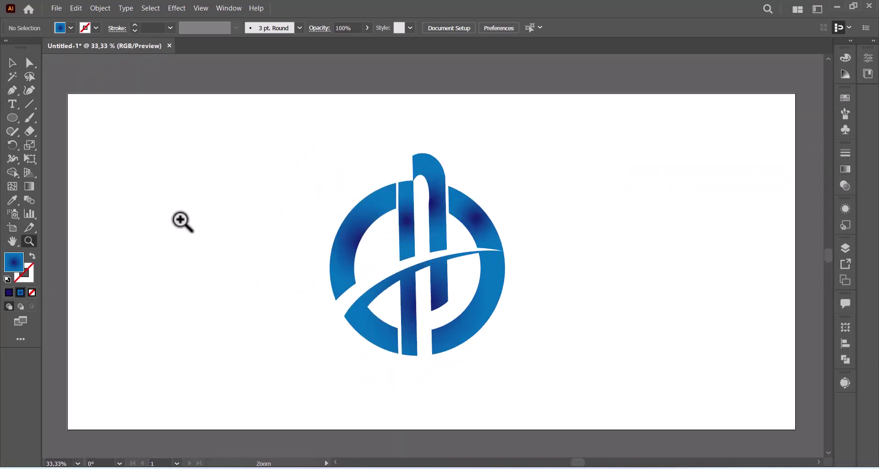